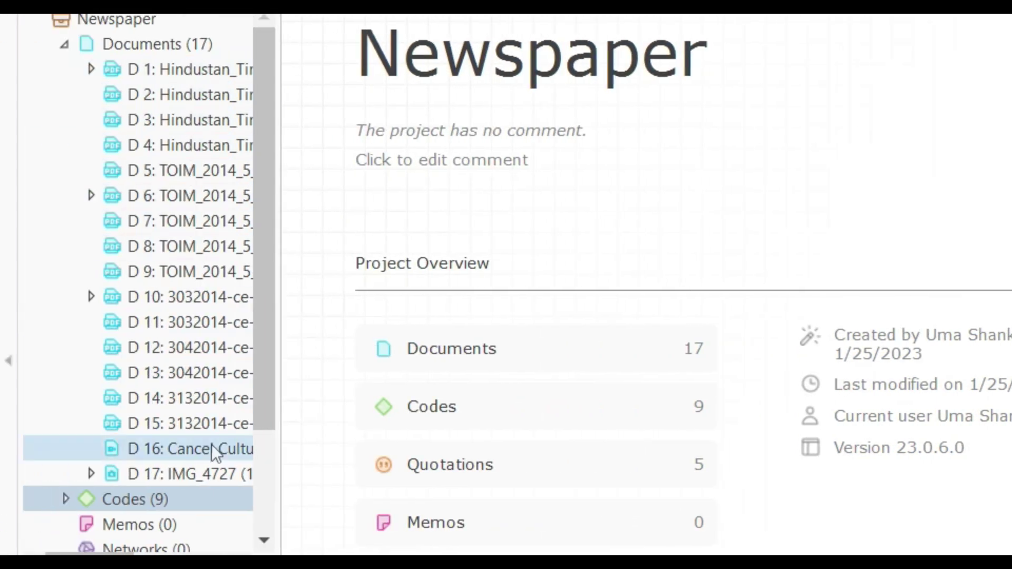
Scroll through the Newspaper project overview to look over its documents and codes
{"action": "scroll", "coordinate": [217, 470], "scroll_direction": "down", "scroll_amount": 2}
{"action": "scroll", "coordinate": [217, 470], "scroll_direction": "up", "scroll_amount": 2}
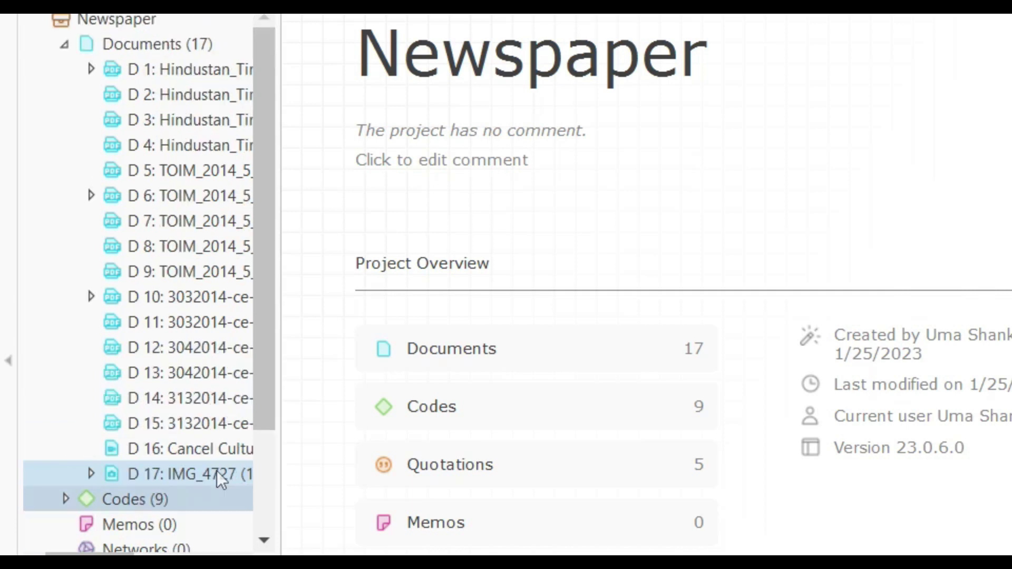
Collapse Documents, briefly expand and collapse Codes, then launch Word Frequencies
{"action": "left_click", "coordinate": [64, 44]}
{"action": "left_click", "coordinate": [66, 69]}
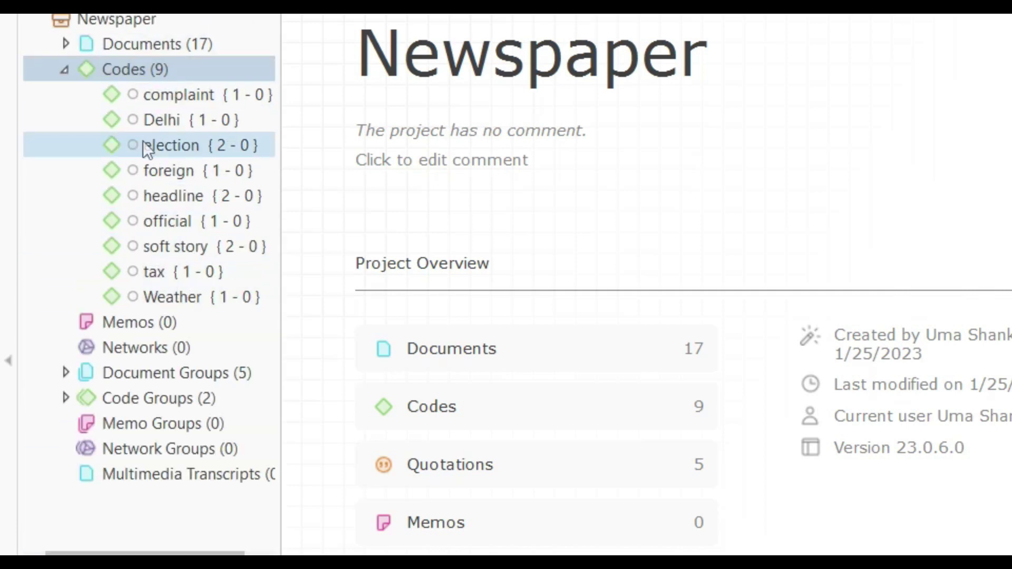
{"action": "left_click", "coordinate": [66, 69]}
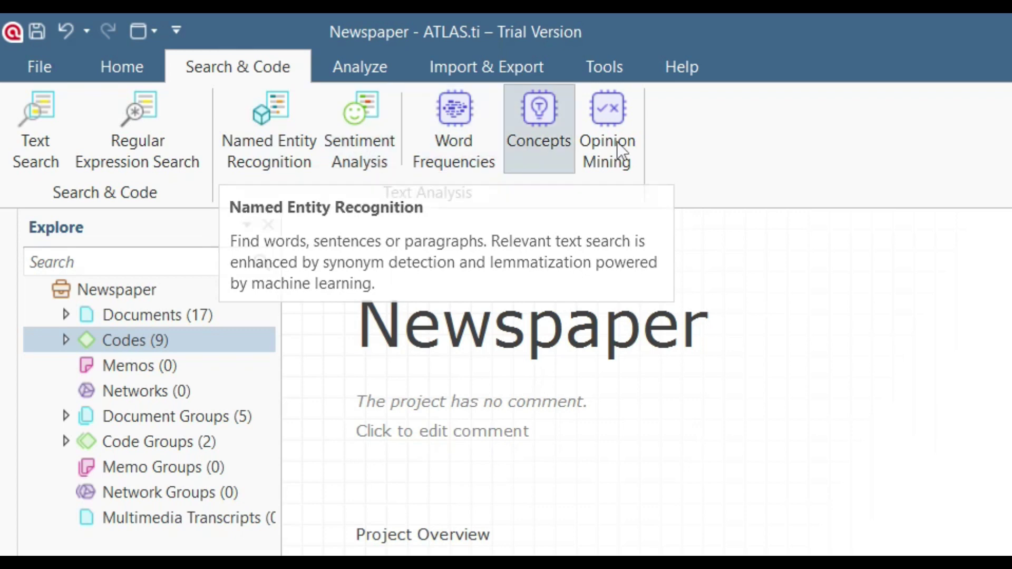
{"action": "left_click", "coordinate": [451, 135]}
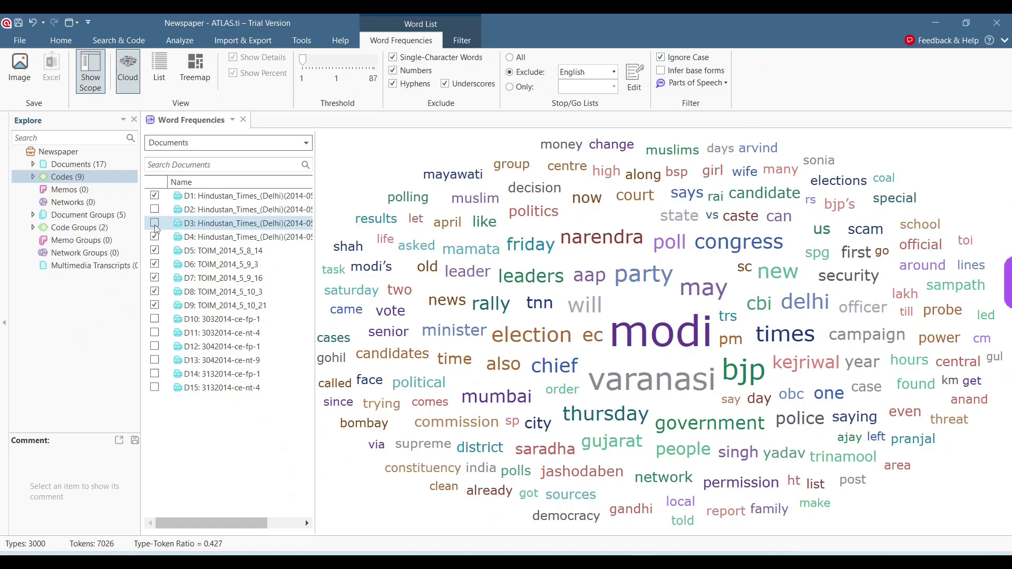
Count words in documents D1–D9 with numbers included and English stop words excluded
{"action": "left_click", "coordinate": [209, 279], "text": "shift"}
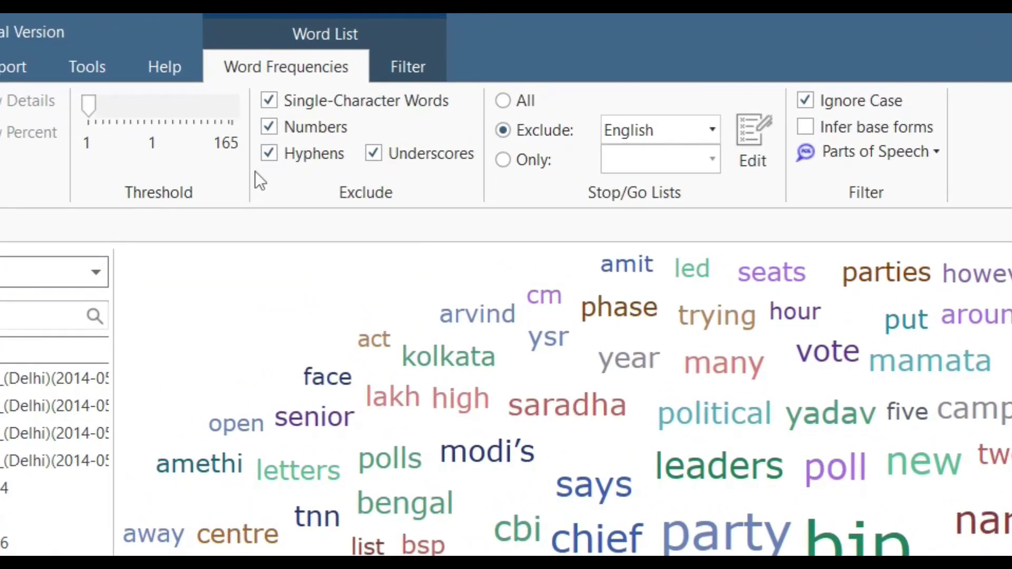
{"action": "left_click", "coordinate": [270, 128]}
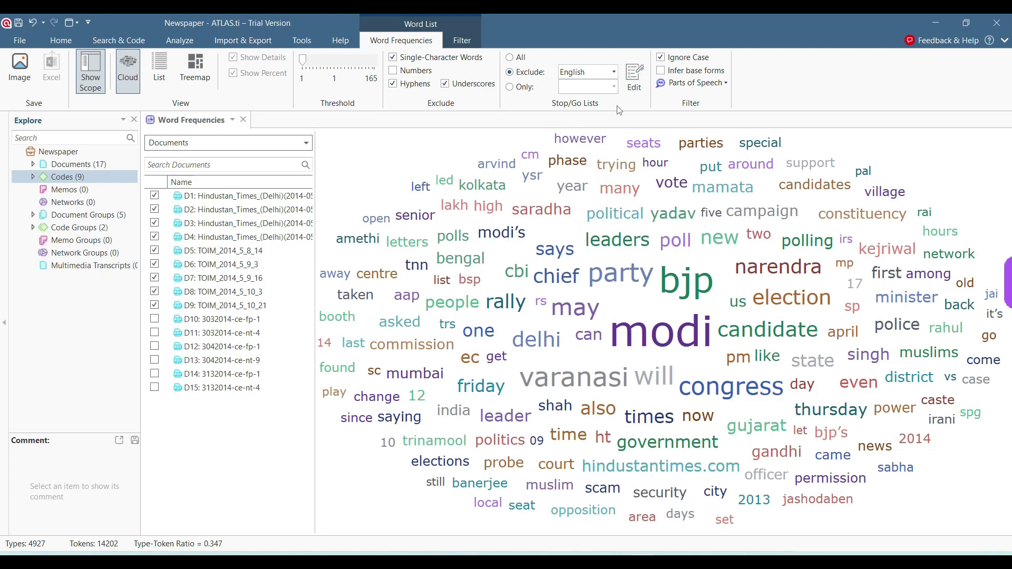
{"action": "left_click", "coordinate": [509, 87]}
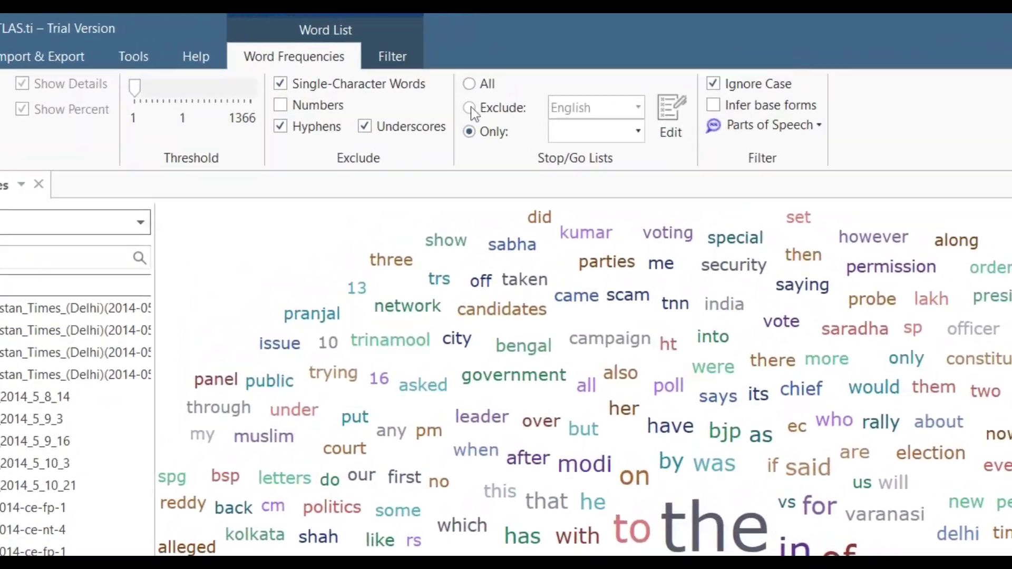
{"action": "left_click", "coordinate": [469, 108]}
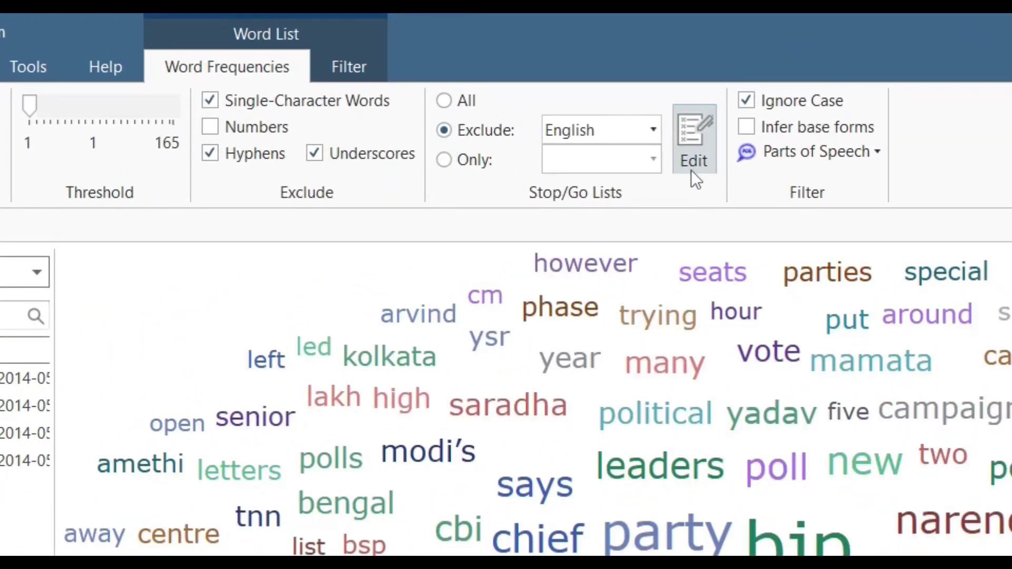
In the English stop list, turn off Regex for 'as' and 'at', then browse the list
{"action": "left_click", "coordinate": [691, 153]}
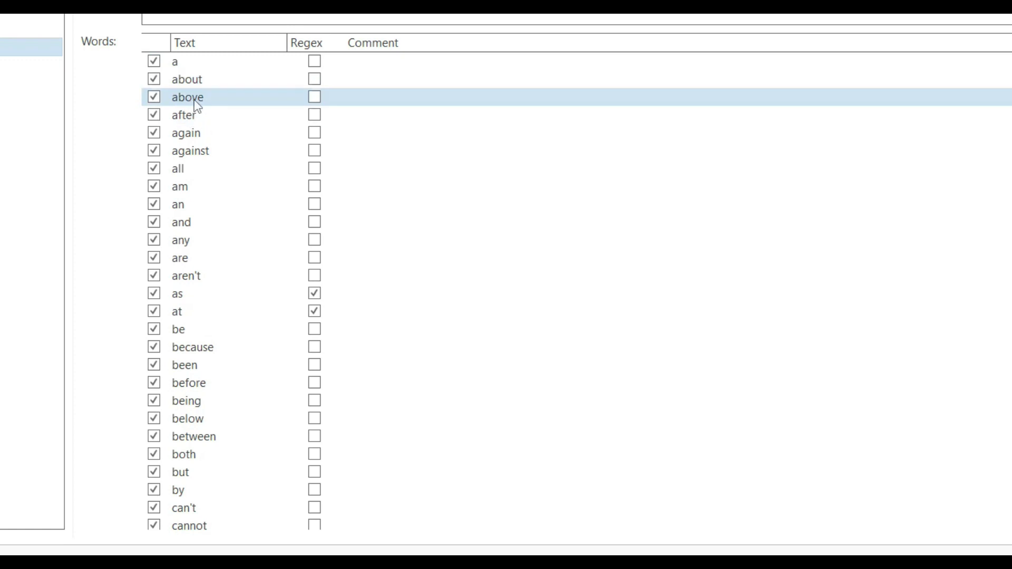
{"action": "left_click", "coordinate": [314, 294]}
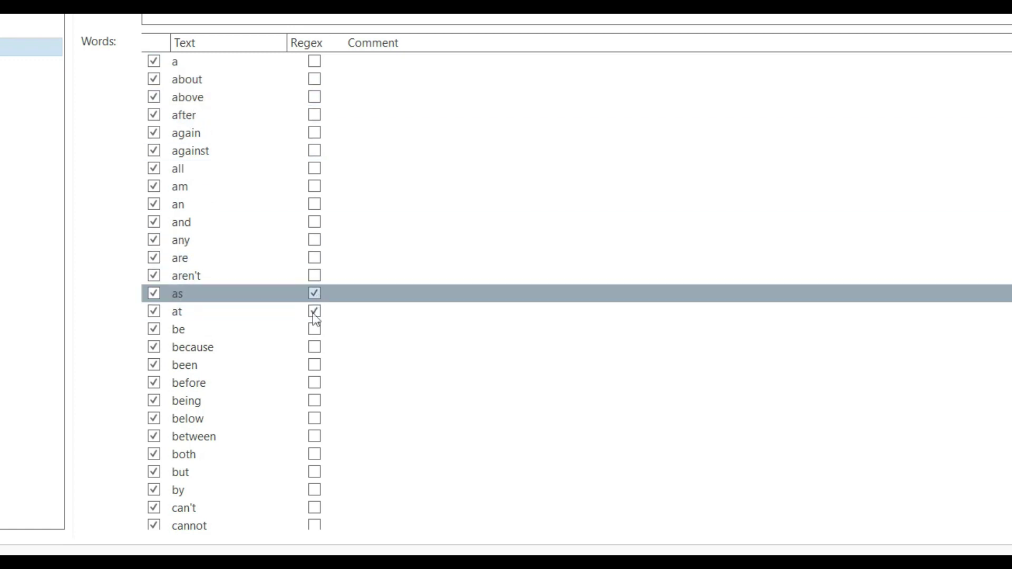
{"action": "left_click", "coordinate": [315, 311]}
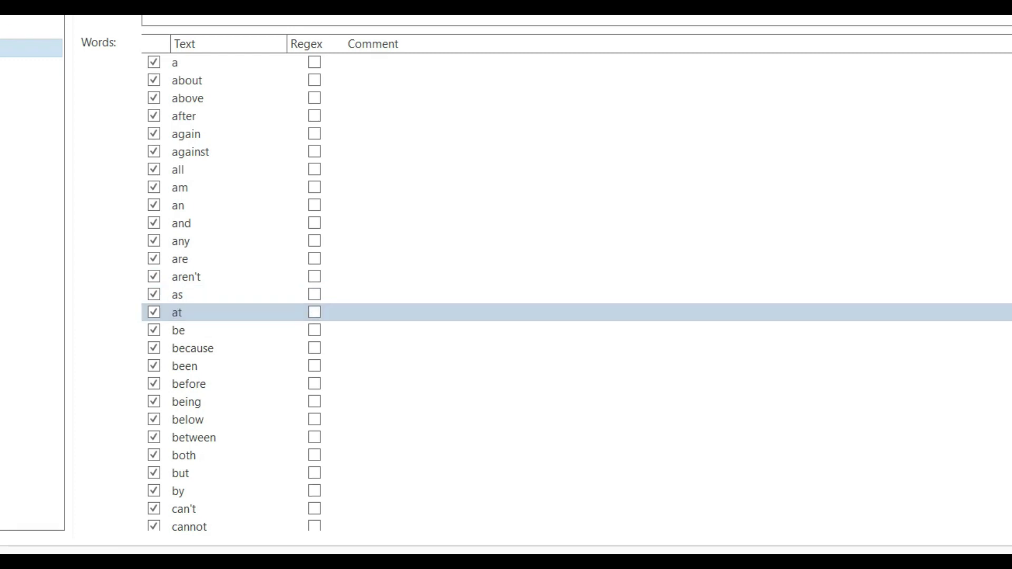
{"action": "key", "text": "ctrl+End"}
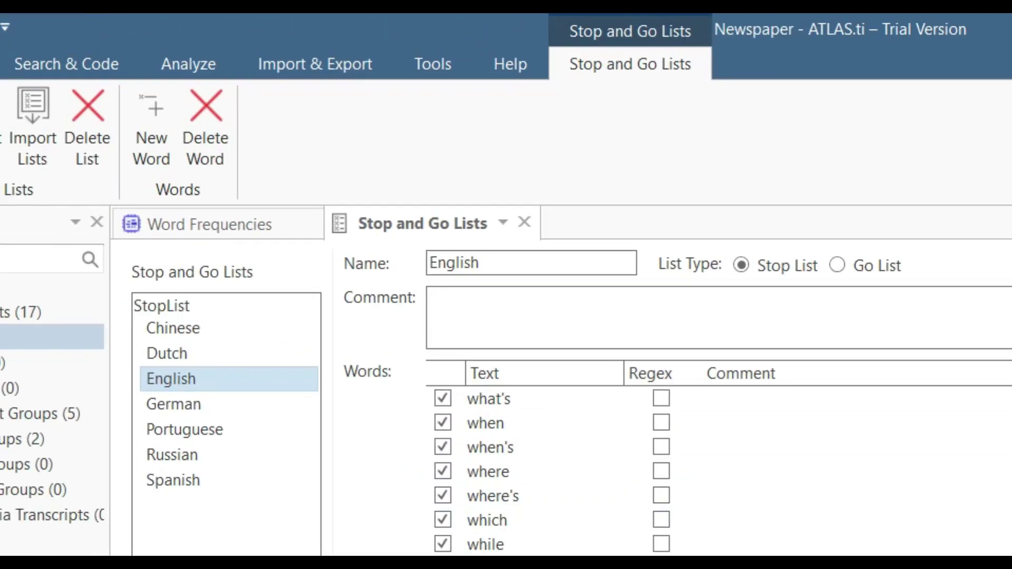
{"action": "scroll", "coordinate": [564, 474], "scroll_direction": "up", "scroll_amount": 13}
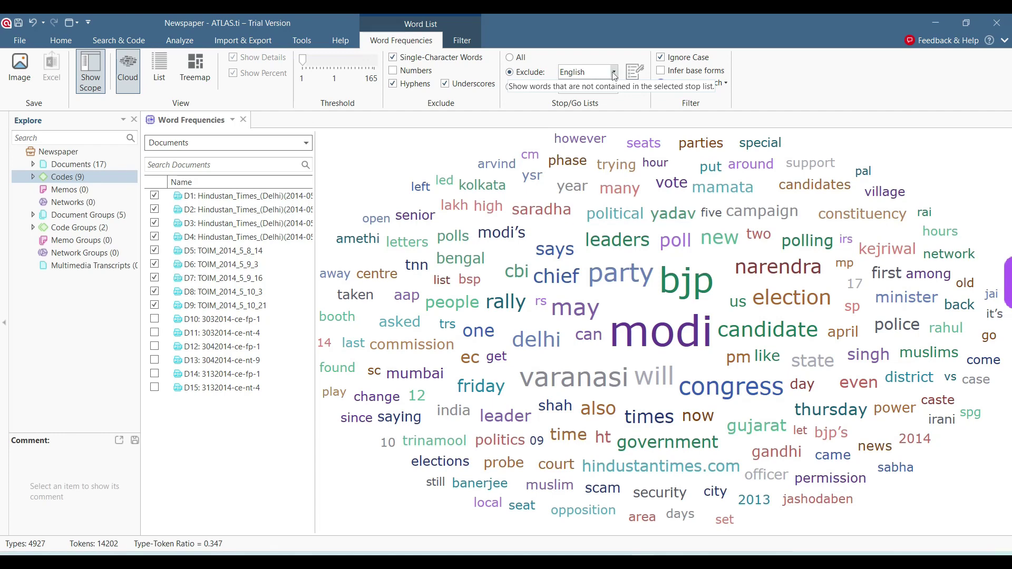
{"action": "left_click", "coordinate": [614, 72]}
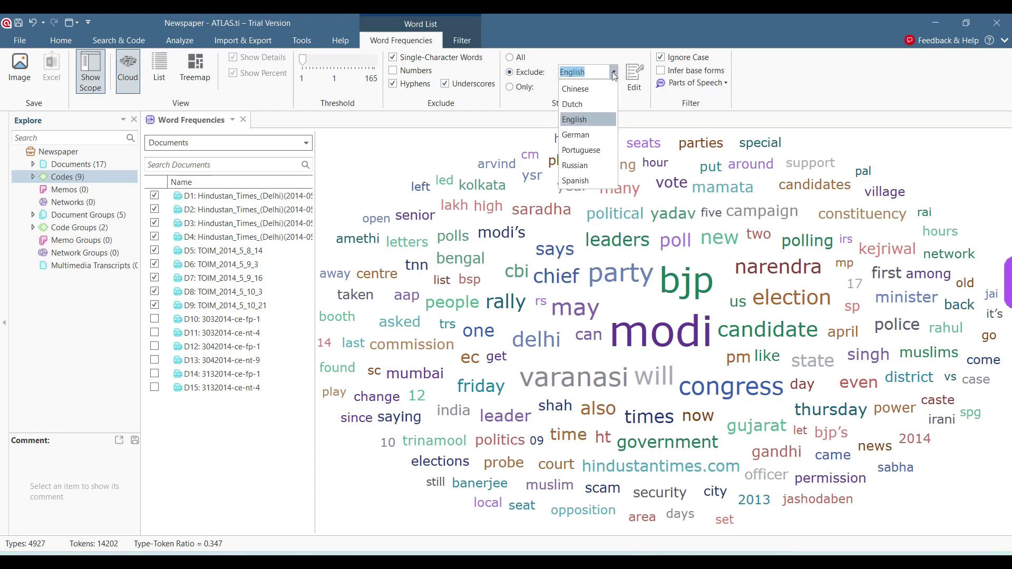
{"action": "left_click", "coordinate": [613, 75]}
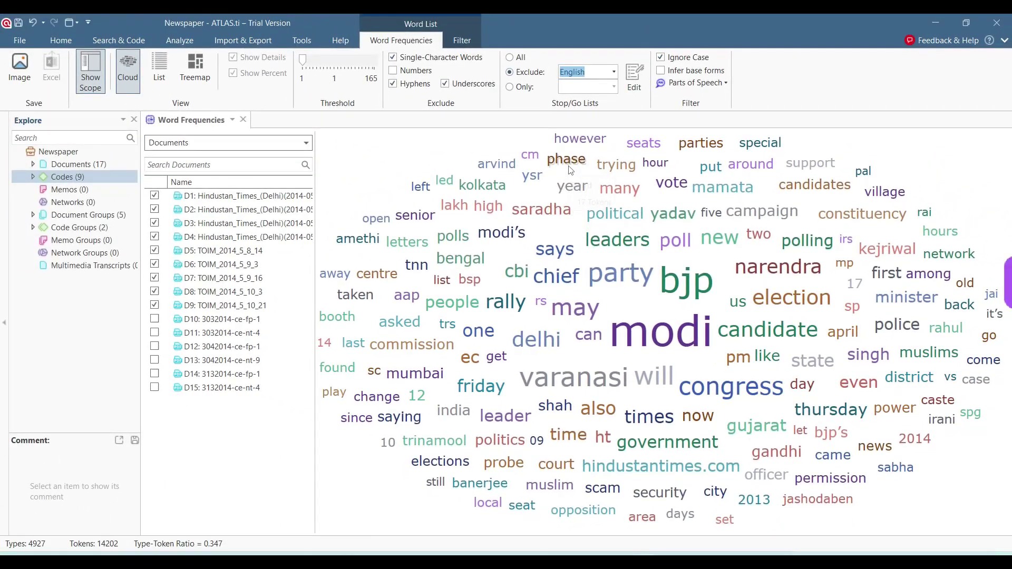
{"action": "right_click", "coordinate": [493, 441]}
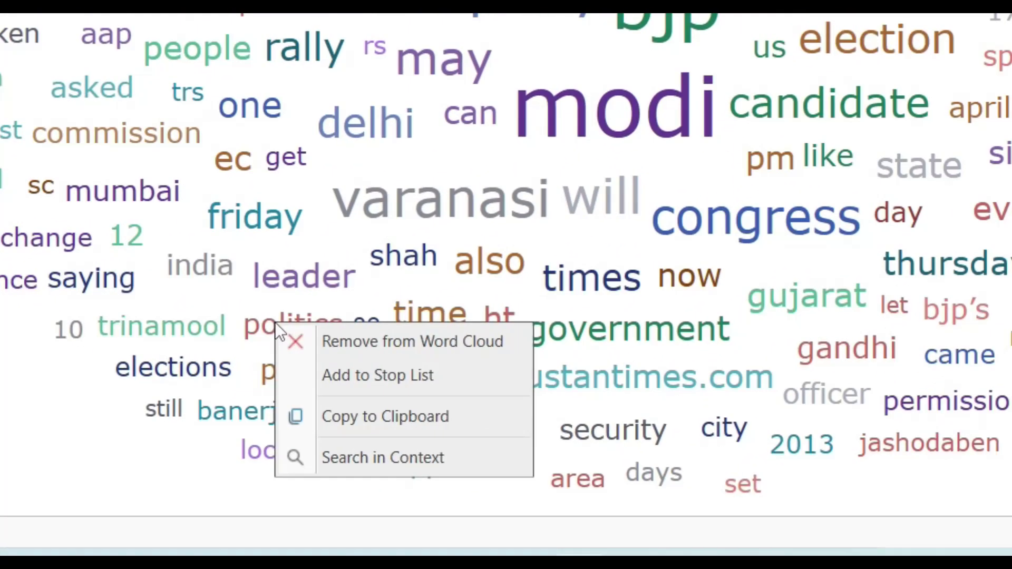
{"action": "left_click", "coordinate": [380, 463]}
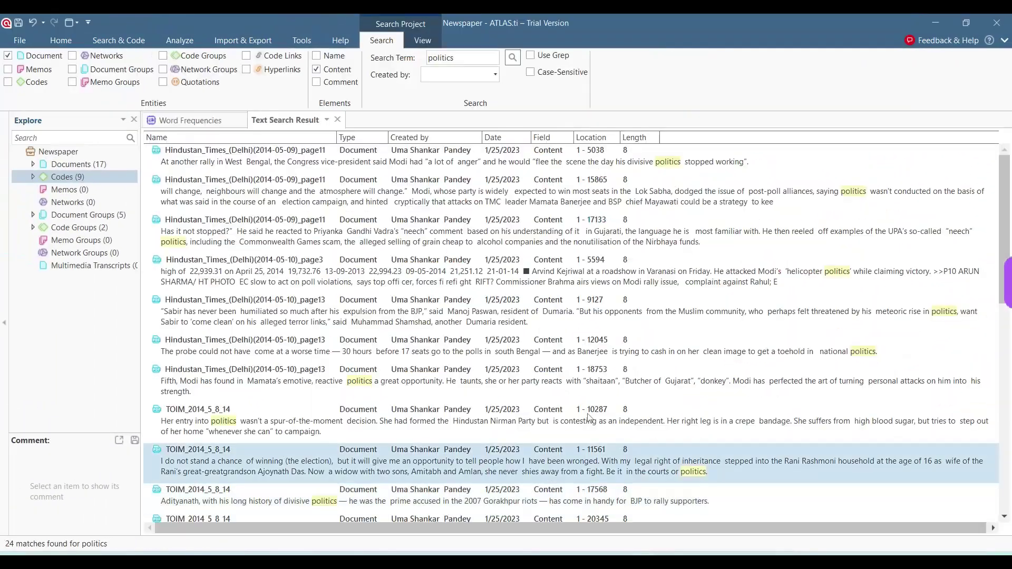
{"action": "left_click", "coordinate": [532, 350]}
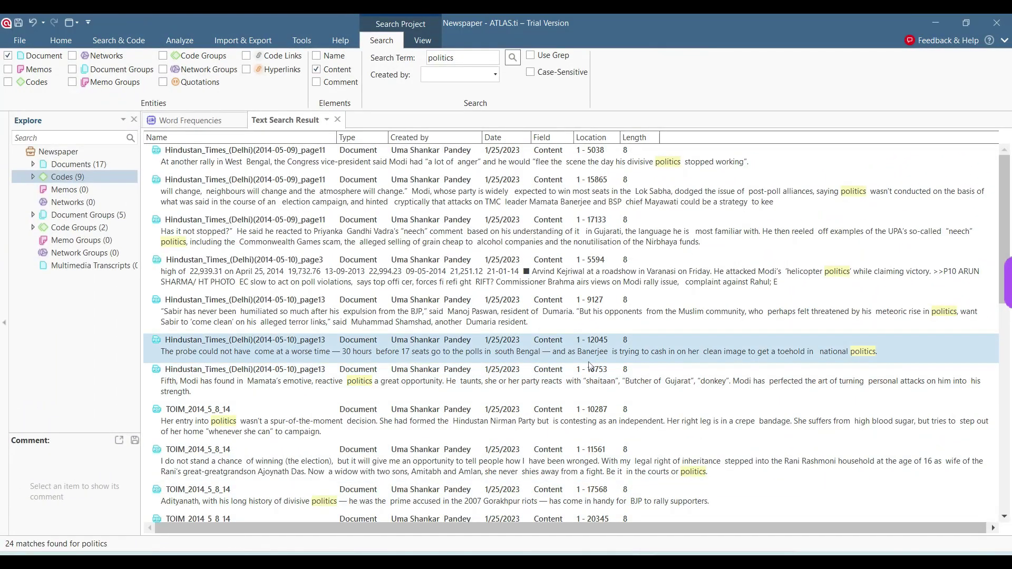
{"action": "left_click", "coordinate": [456, 206]}
{"action": "left_click", "coordinate": [511, 274]}
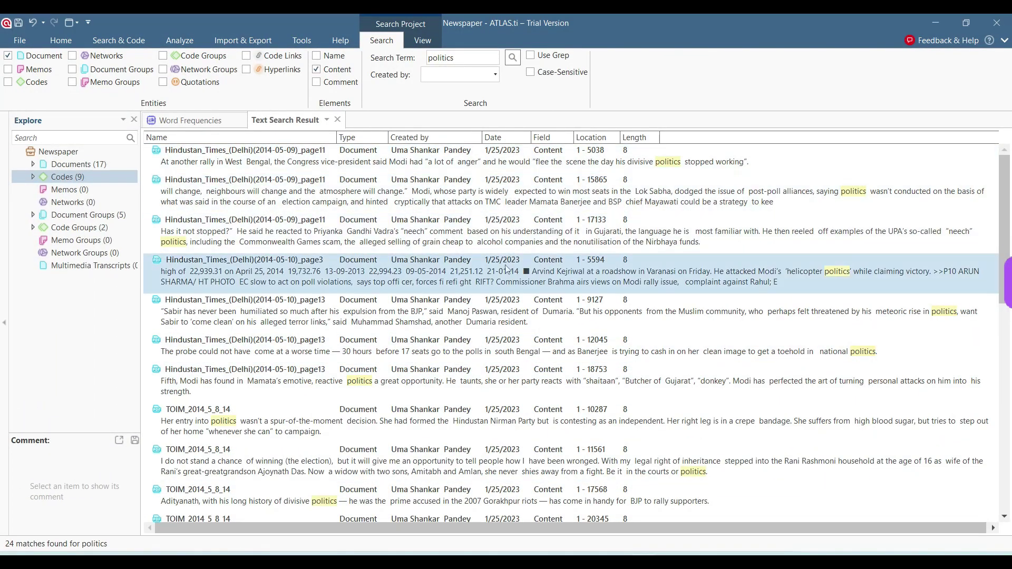
{"action": "left_click", "coordinate": [536, 328]}
{"action": "scroll", "coordinate": [532, 333], "scroll_direction": "down", "scroll_amount": 6}
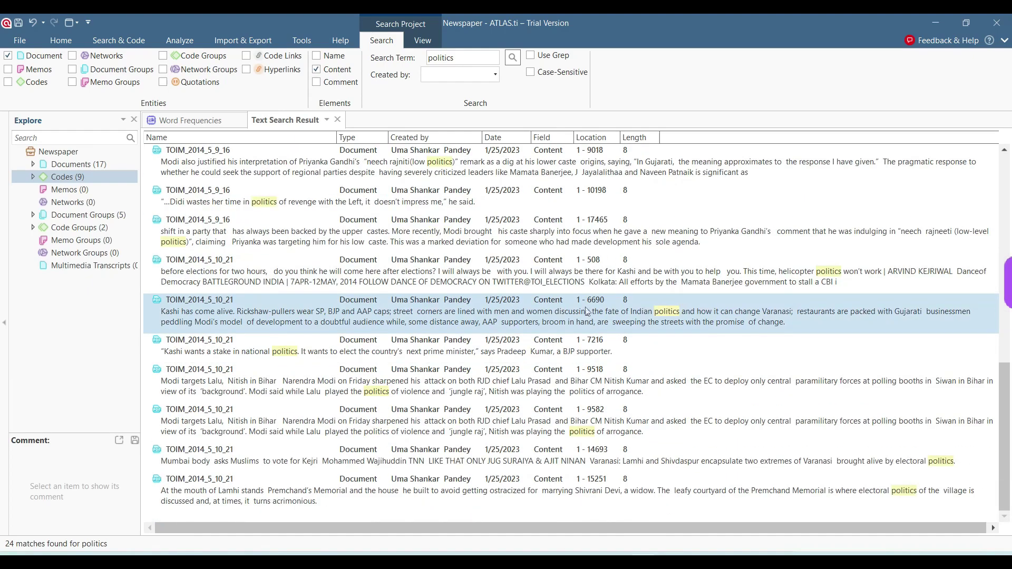
{"action": "double_click", "coordinate": [586, 311]}
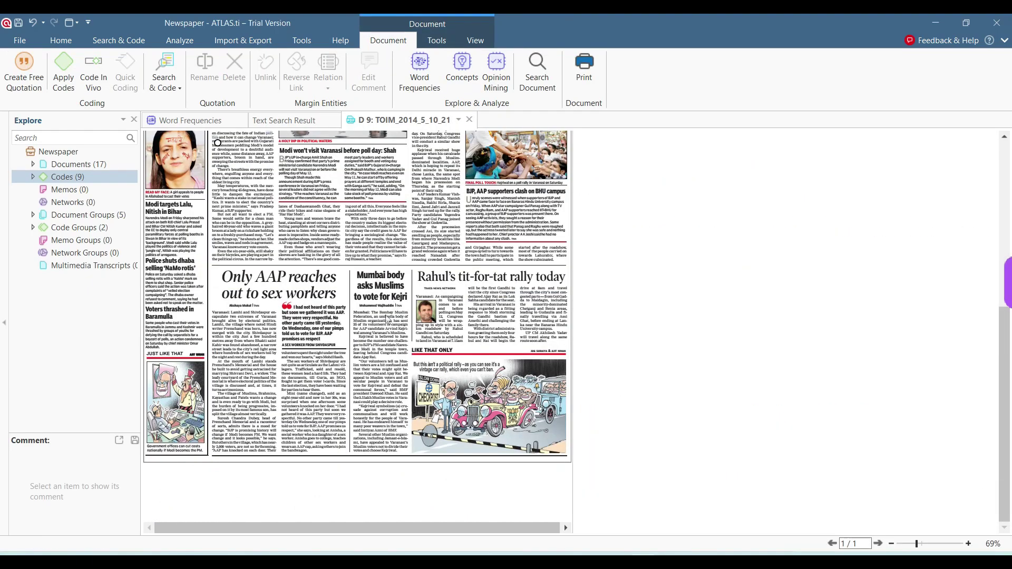
{"action": "scroll", "coordinate": [387, 320], "scroll_direction": "up", "scroll_amount": 2}
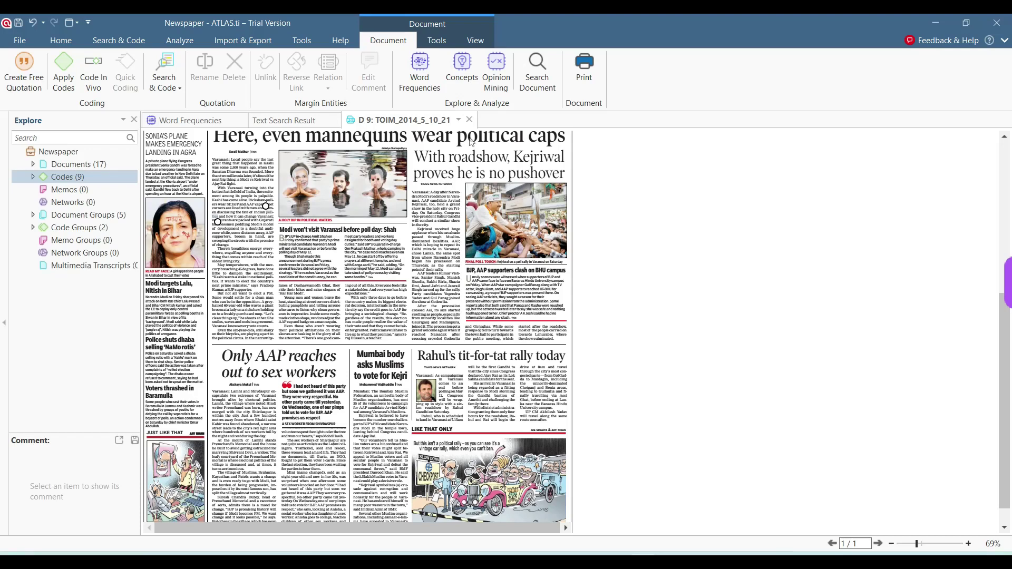
{"action": "left_click", "coordinate": [469, 120]}
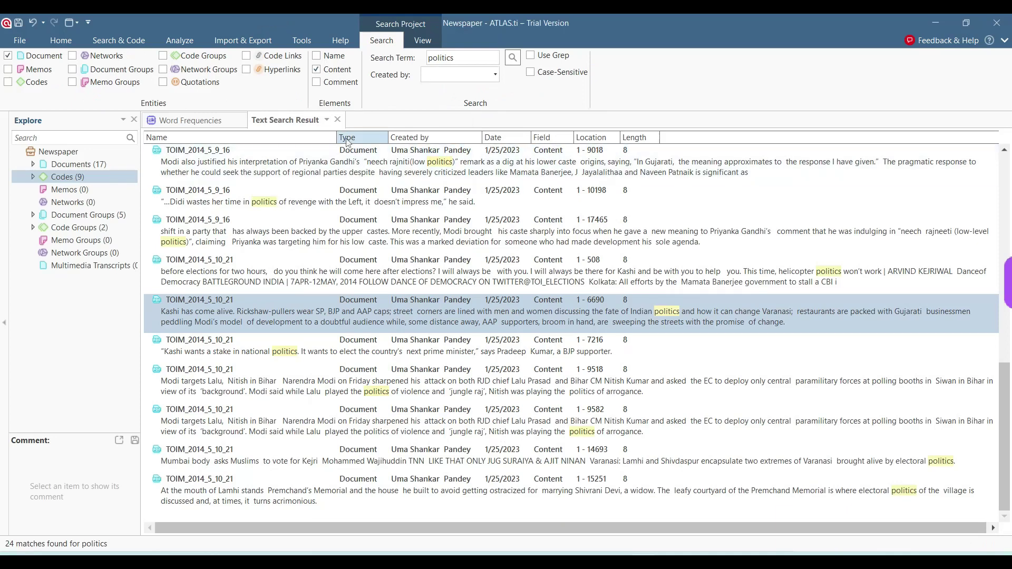
{"action": "left_click", "coordinate": [337, 119]}
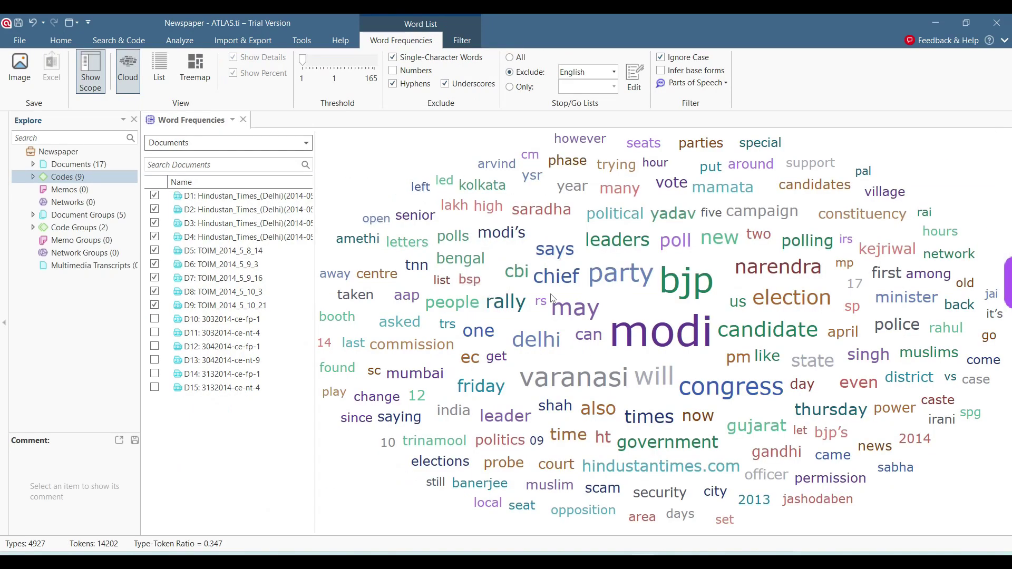
Close the Word Frequencies view and bring up the Search & Code tools
{"action": "left_click", "coordinate": [243, 119]}
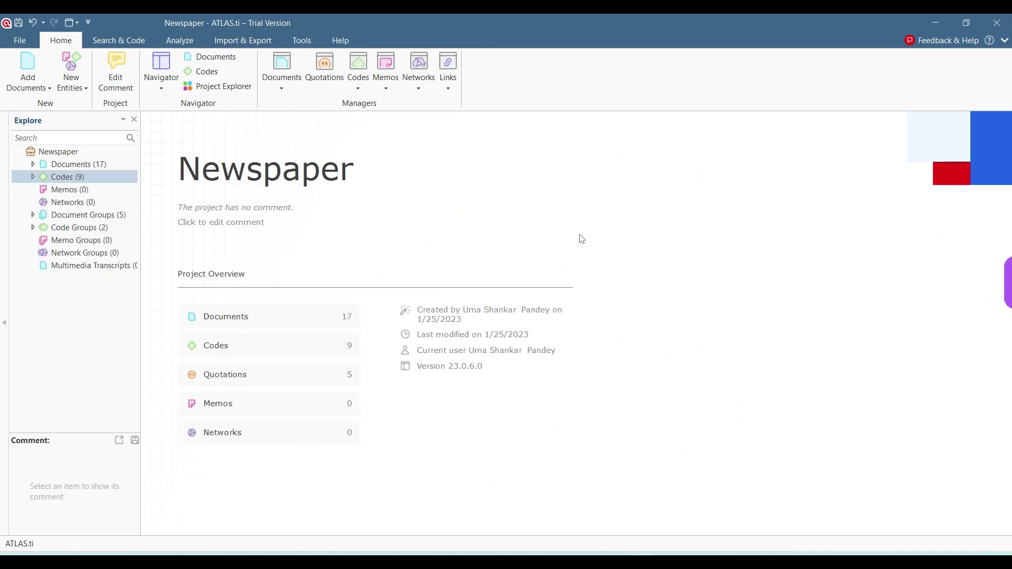
{"action": "left_click", "coordinate": [118, 40]}
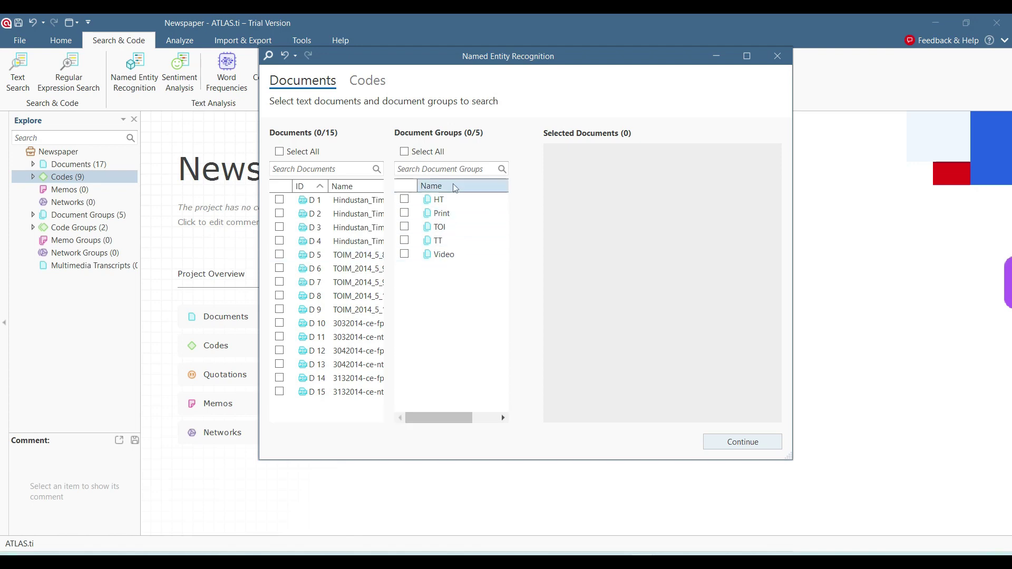
Run entity recognition by paragraph on the HT and TOI groups with all entity categories
{"action": "left_click", "coordinate": [403, 200]}
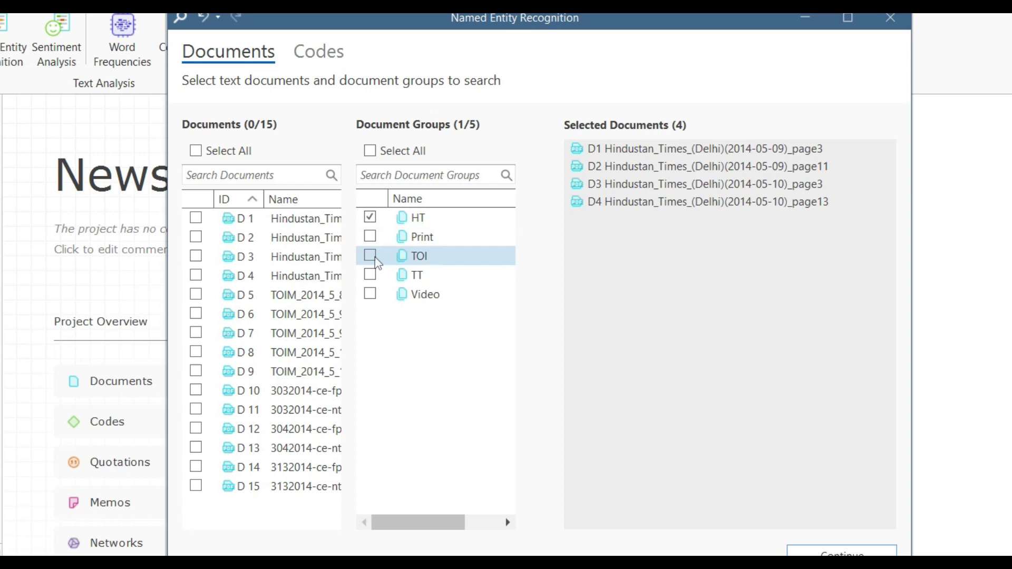
{"action": "left_click", "coordinate": [370, 256]}
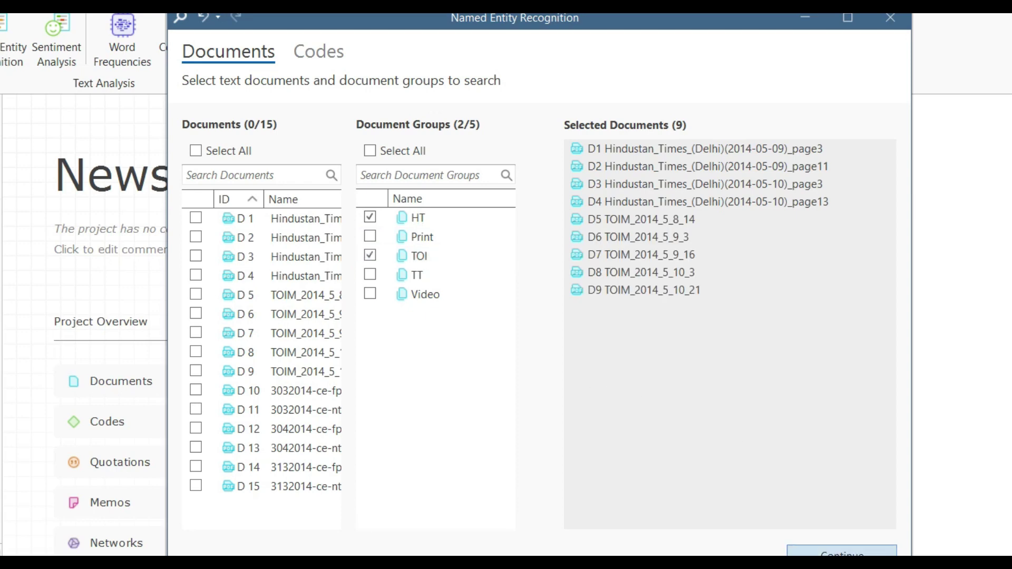
{"action": "left_click", "coordinate": [841, 553]}
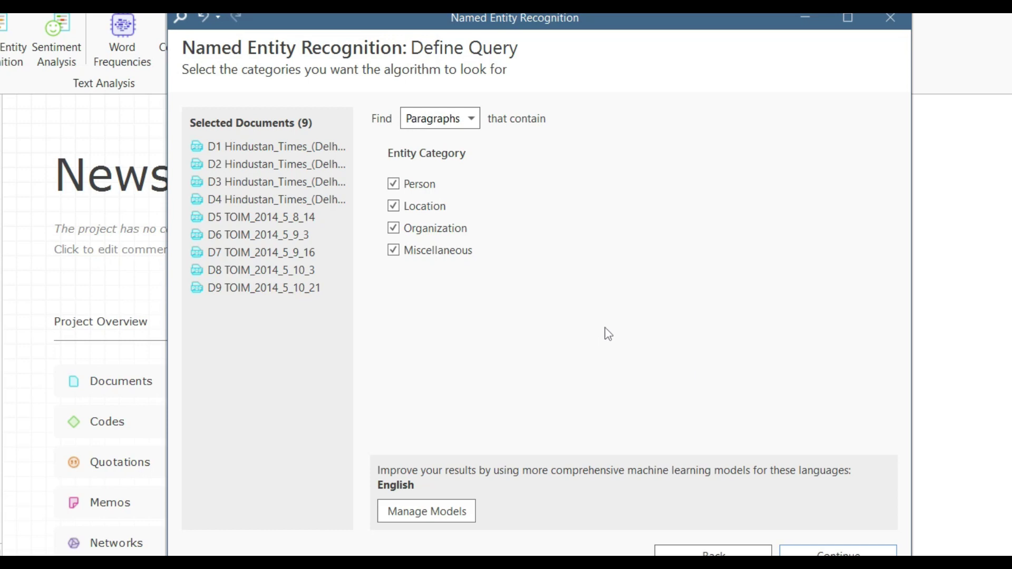
{"action": "left_click", "coordinate": [466, 120]}
{"action": "left_click", "coordinate": [468, 138]}
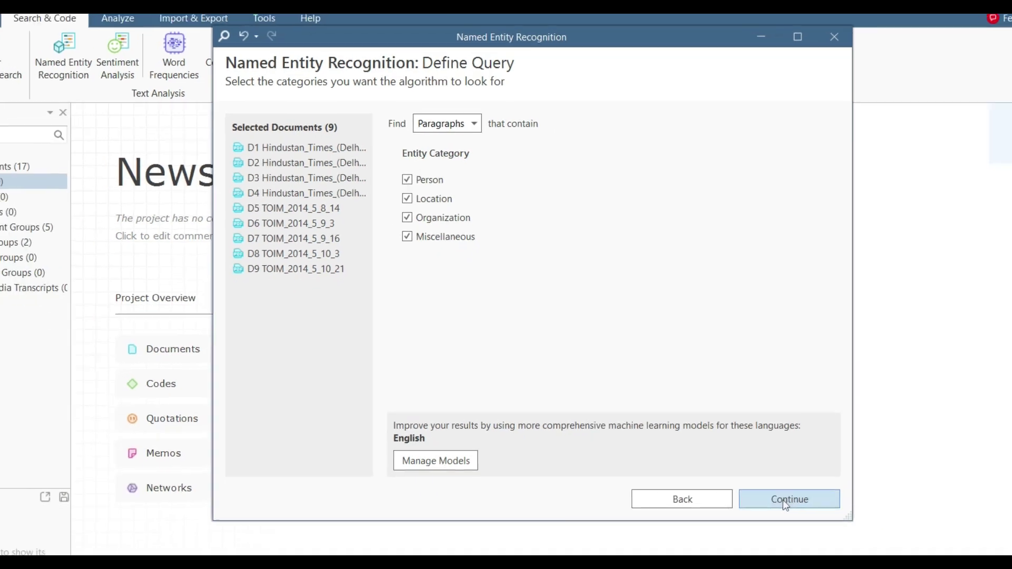
{"action": "left_click", "coordinate": [784, 499]}
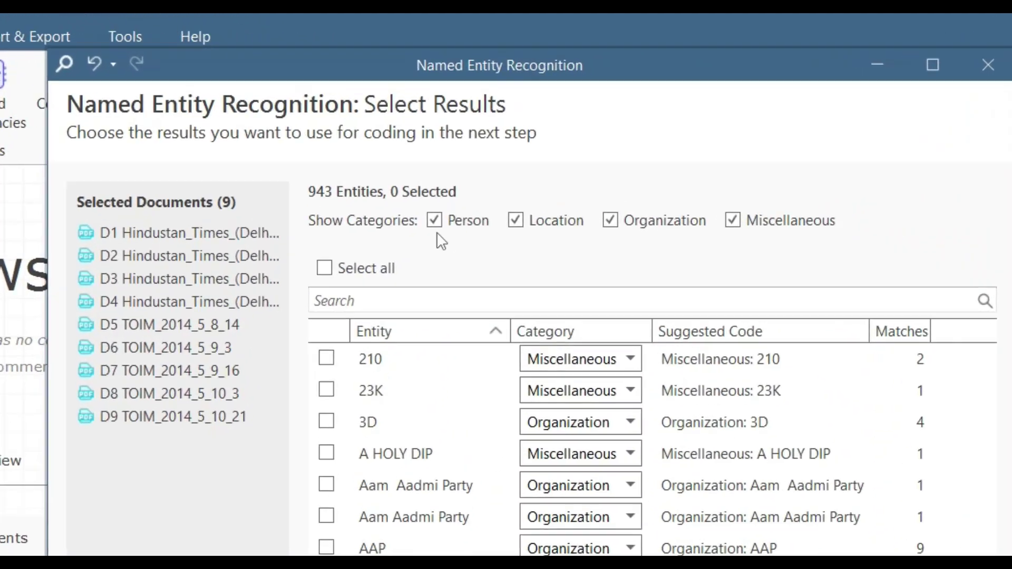
Show only Person entities and name the codes by Category: Entity
{"action": "left_click", "coordinate": [515, 239]}
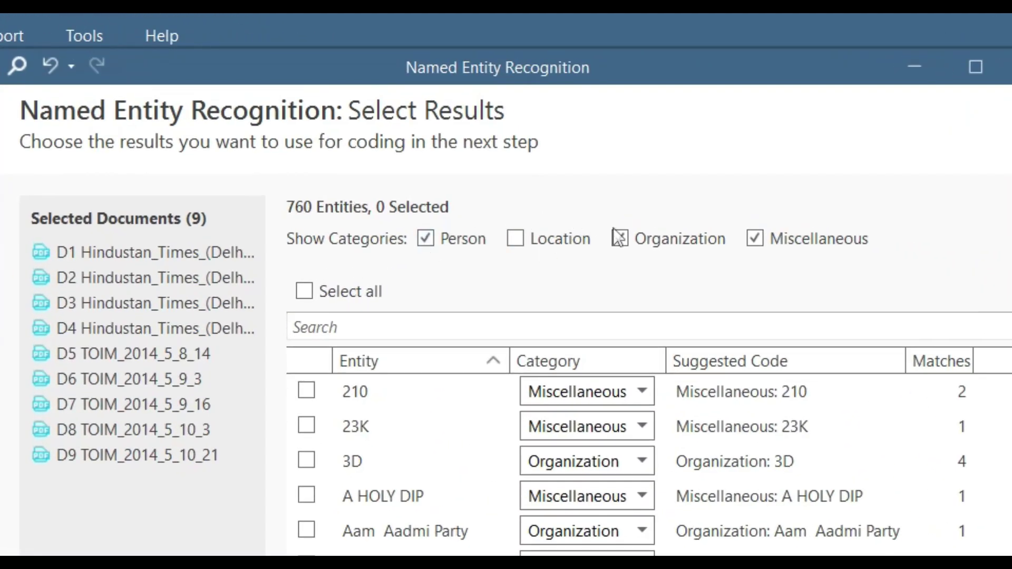
{"action": "left_click", "coordinate": [622, 240]}
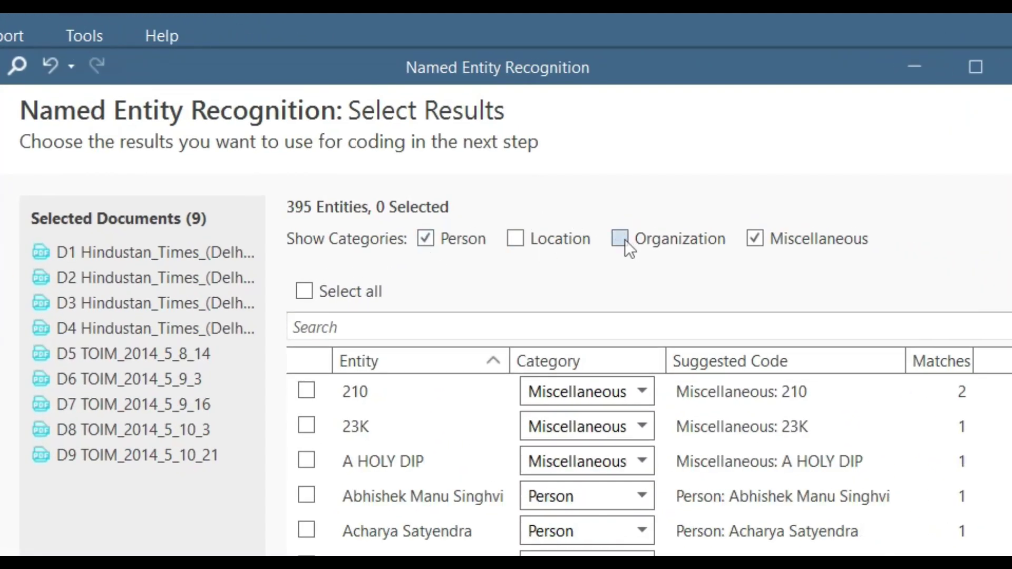
{"action": "left_click", "coordinate": [759, 235]}
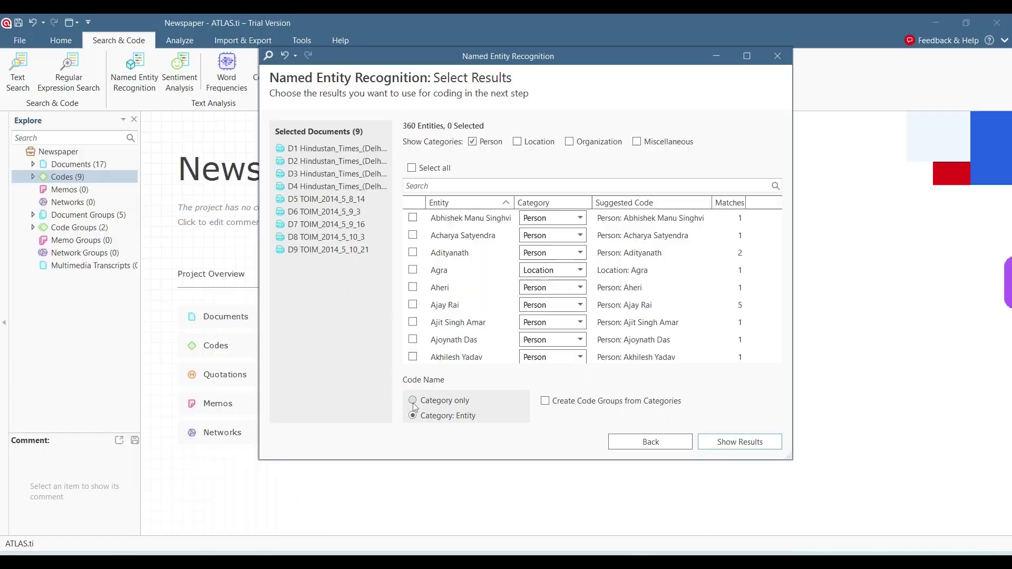
{"action": "left_click", "coordinate": [414, 401]}
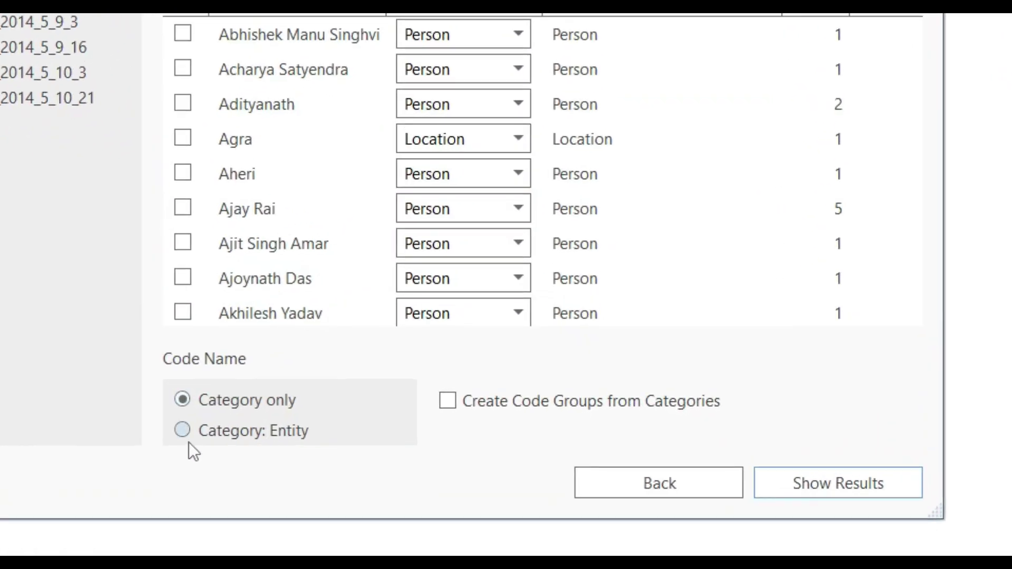
{"action": "left_click", "coordinate": [183, 431]}
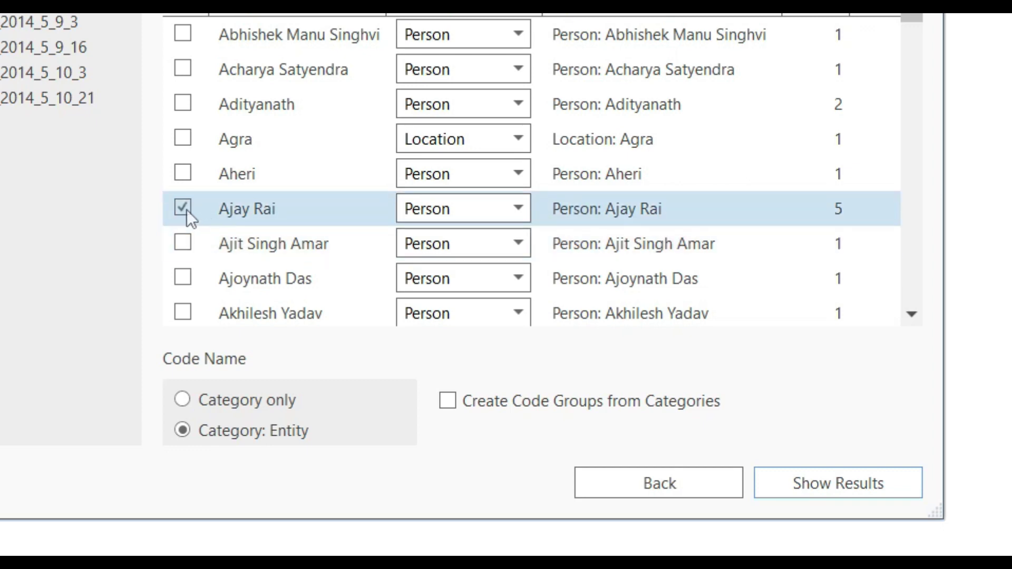
Select Gandhi among the Person entities, enable code groups from categories, and show results
{"action": "scroll", "coordinate": [238, 193], "scroll_direction": "down", "scroll_amount": 3}
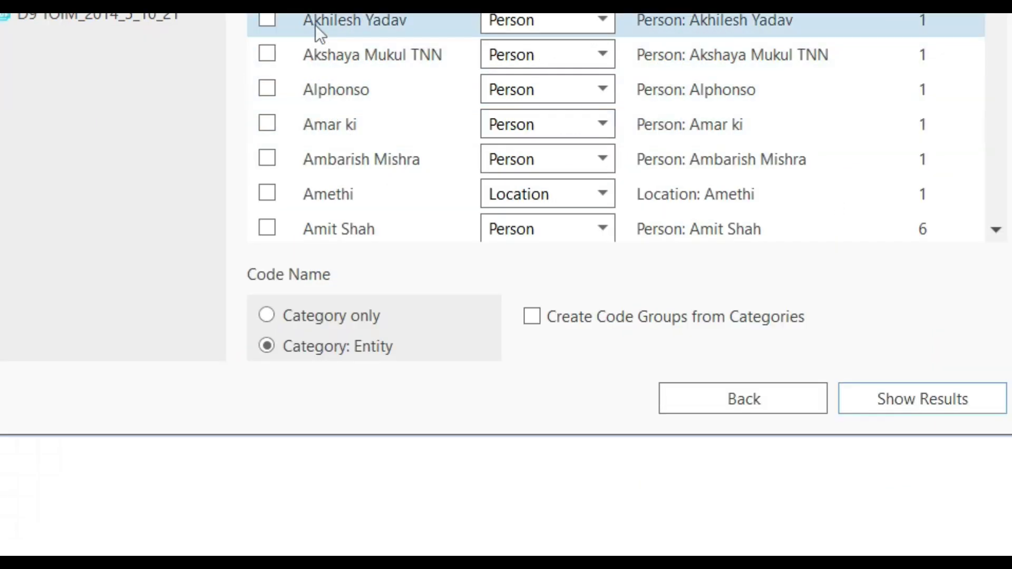
{"action": "scroll", "coordinate": [343, 154], "scroll_direction": "down", "scroll_amount": 1}
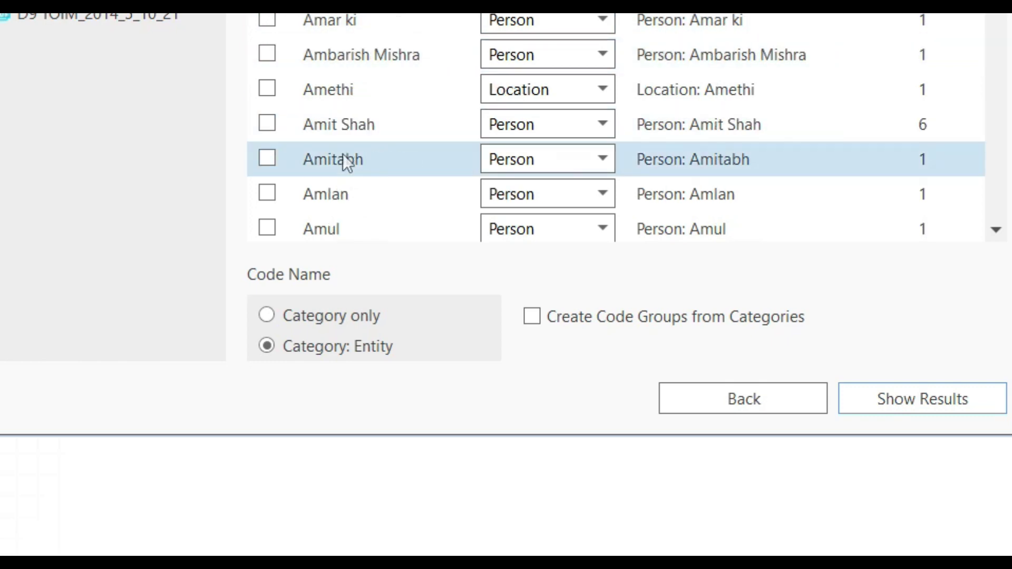
{"action": "scroll", "coordinate": [337, 137], "scroll_direction": "down", "scroll_amount": 3}
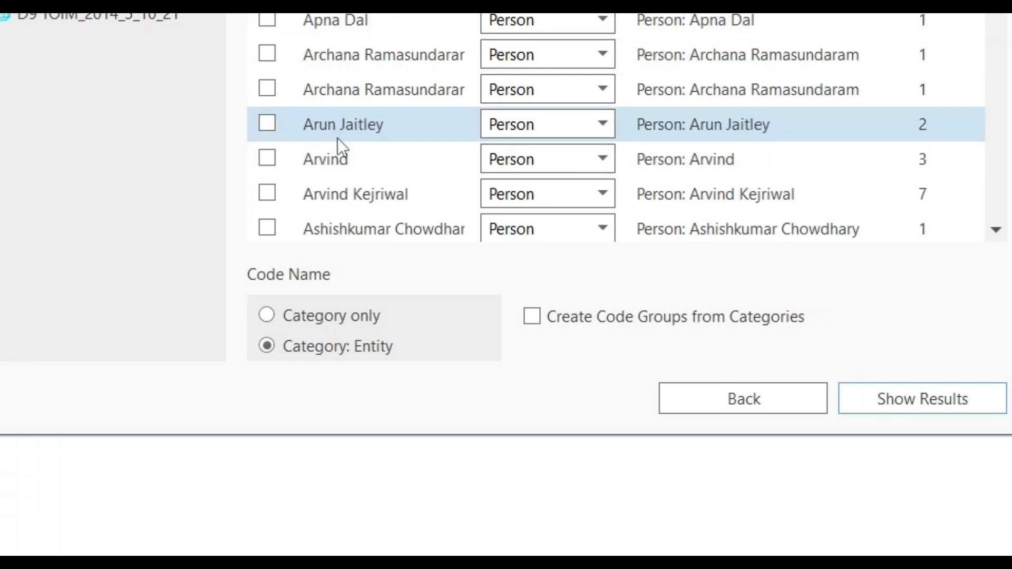
{"action": "scroll", "coordinate": [337, 138], "scroll_direction": "down", "scroll_amount": 5}
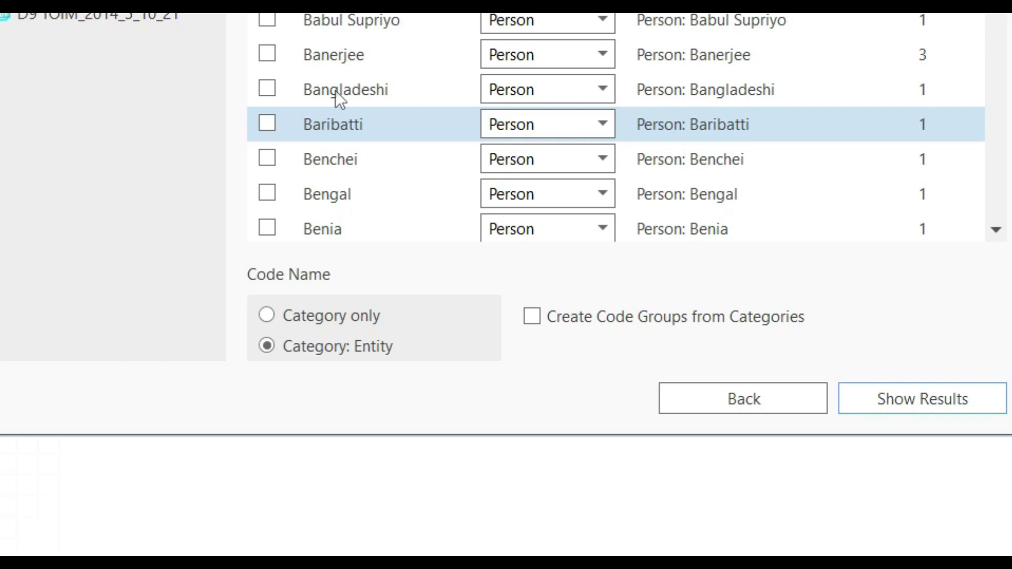
{"action": "scroll", "coordinate": [354, 141], "scroll_direction": "down", "scroll_amount": 2}
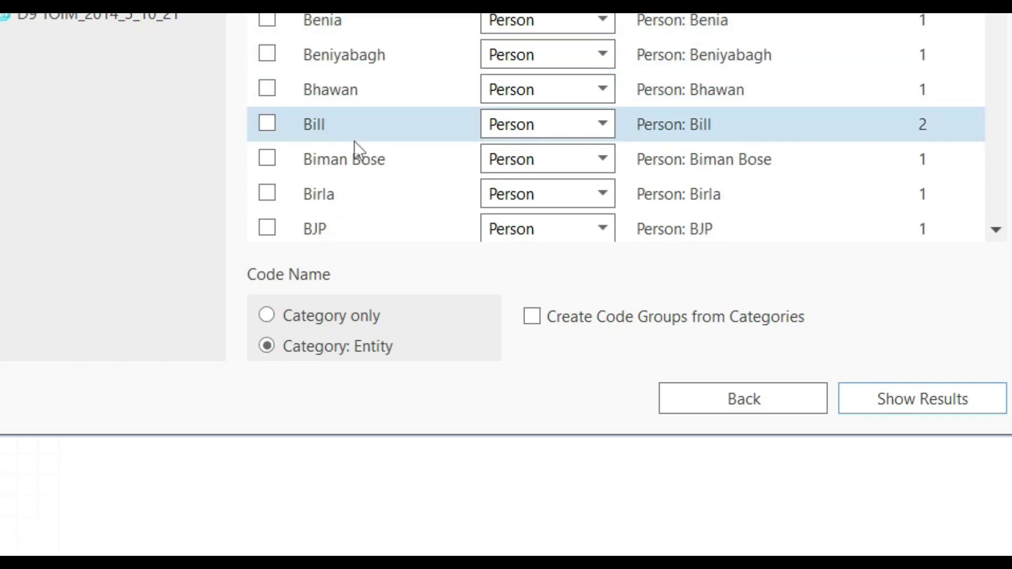
{"action": "scroll", "coordinate": [355, 141], "scroll_direction": "down", "scroll_amount": 2}
{"action": "scroll", "coordinate": [354, 141], "scroll_direction": "down", "scroll_amount": 1}
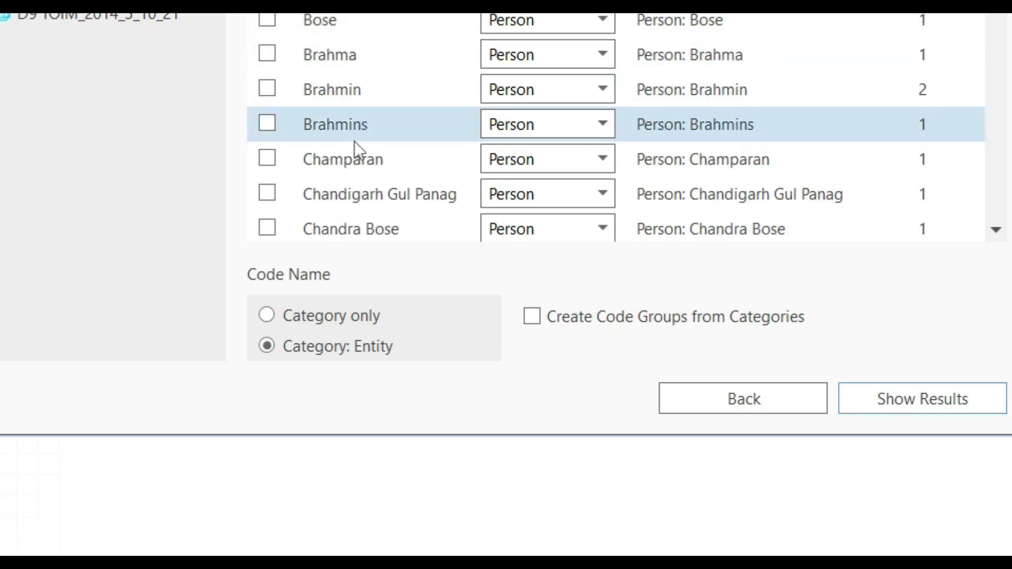
{"action": "scroll", "coordinate": [354, 142], "scroll_direction": "down", "scroll_amount": 2}
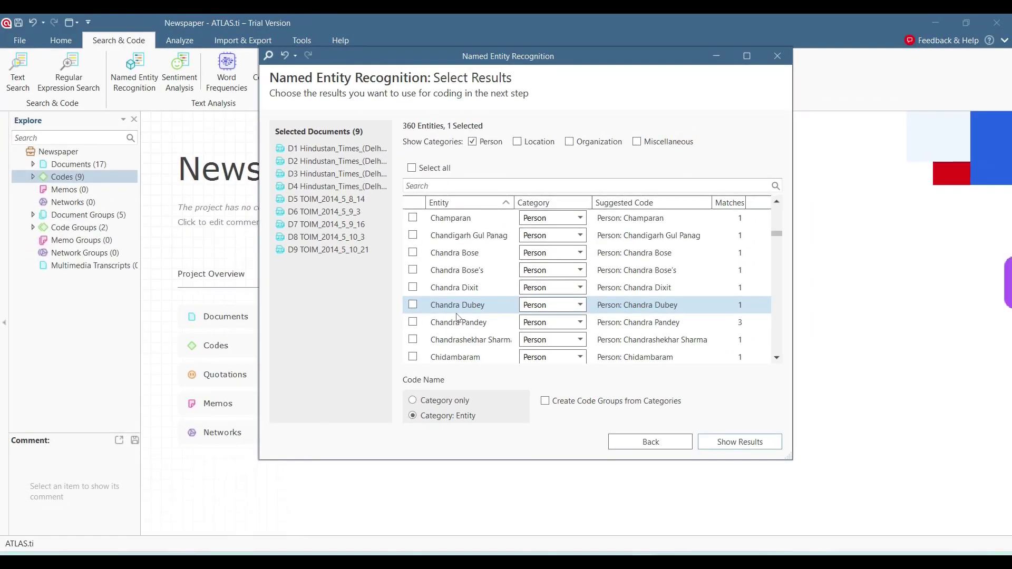
{"action": "scroll", "coordinate": [457, 317], "scroll_direction": "down", "scroll_amount": 3}
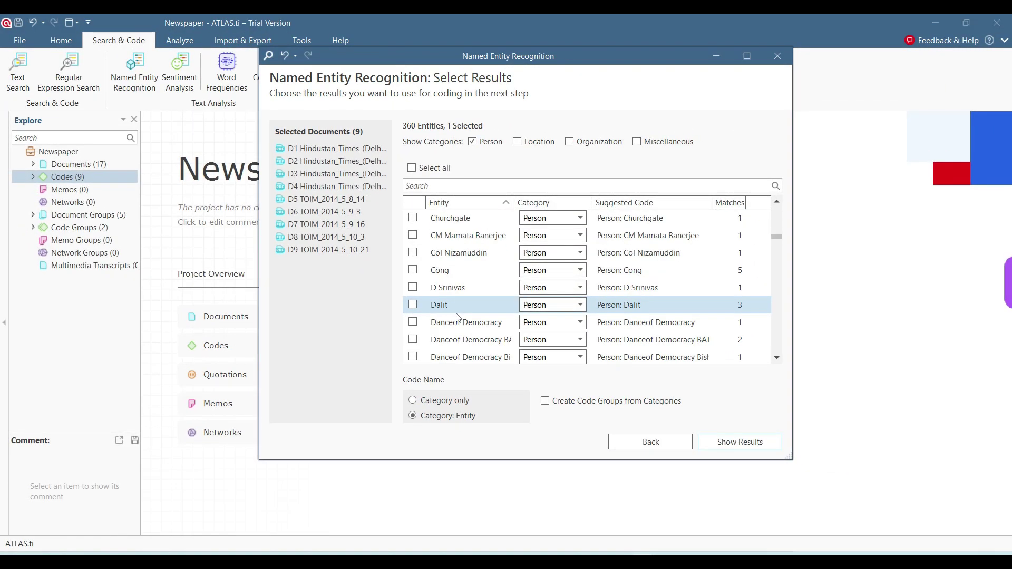
{"action": "scroll", "coordinate": [542, 305], "scroll_direction": "down", "scroll_amount": 5}
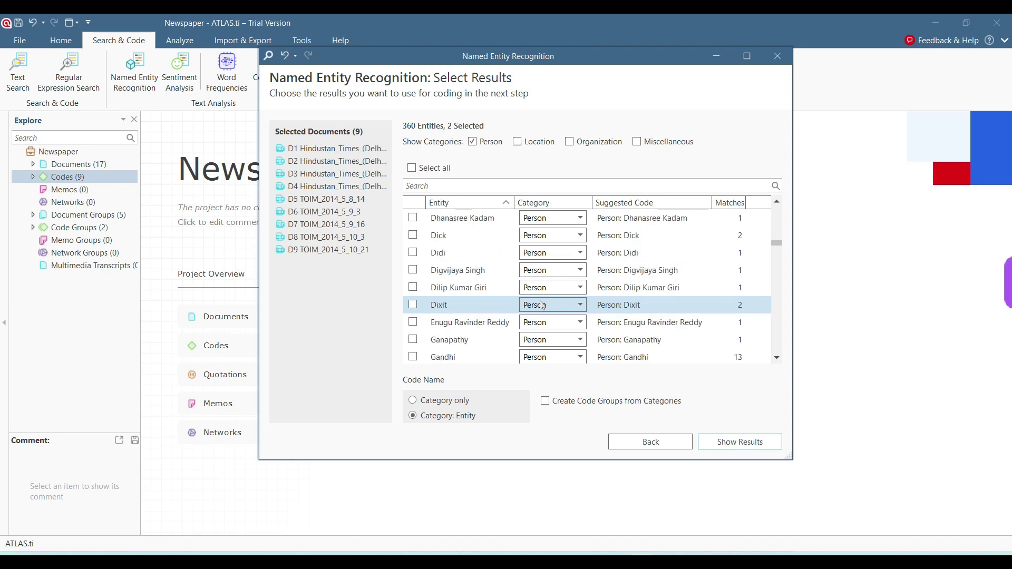
{"action": "scroll", "coordinate": [542, 305], "scroll_direction": "down", "scroll_amount": 2}
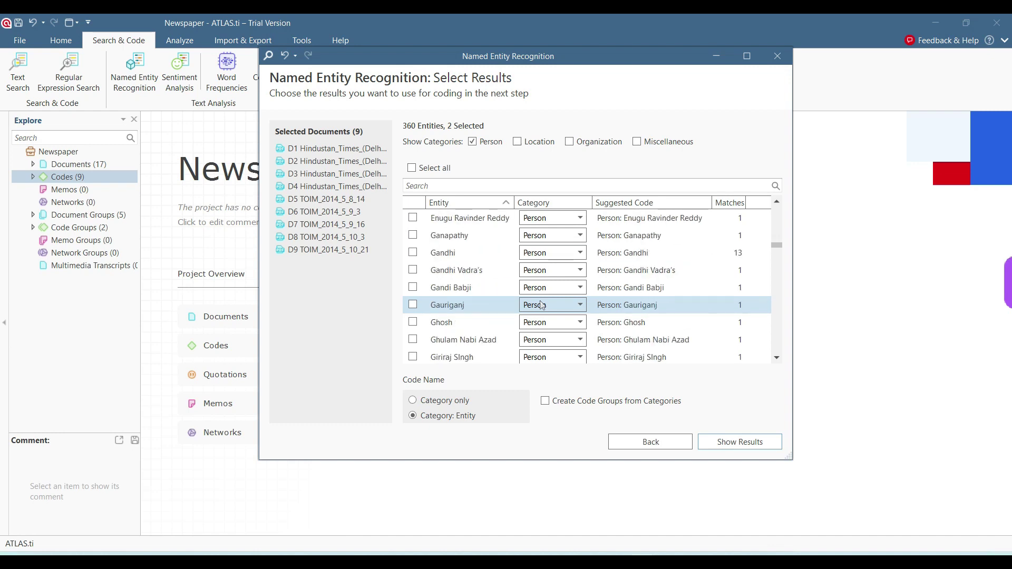
{"action": "left_click", "coordinate": [412, 252]}
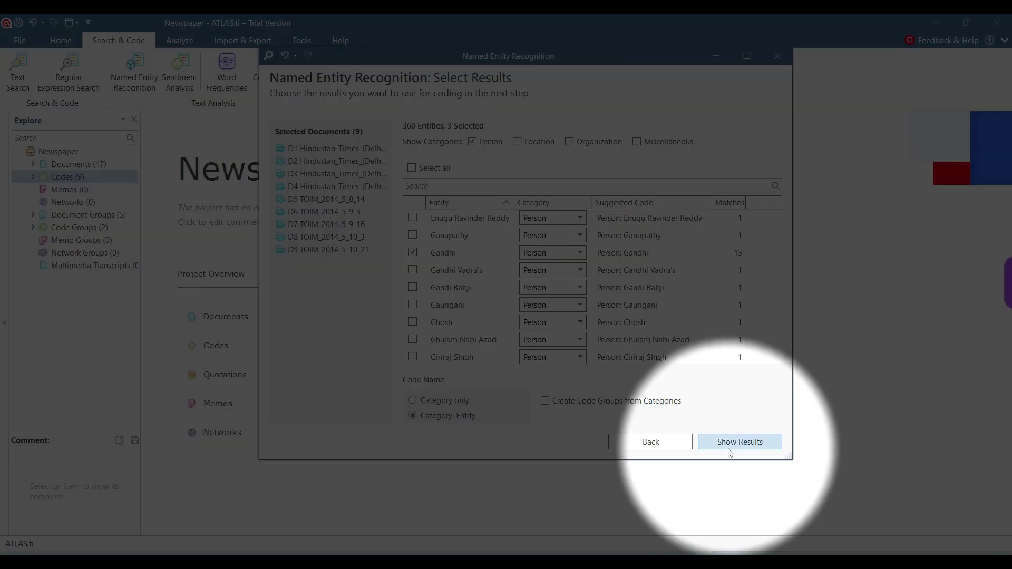
{"action": "left_click", "coordinate": [543, 407]}
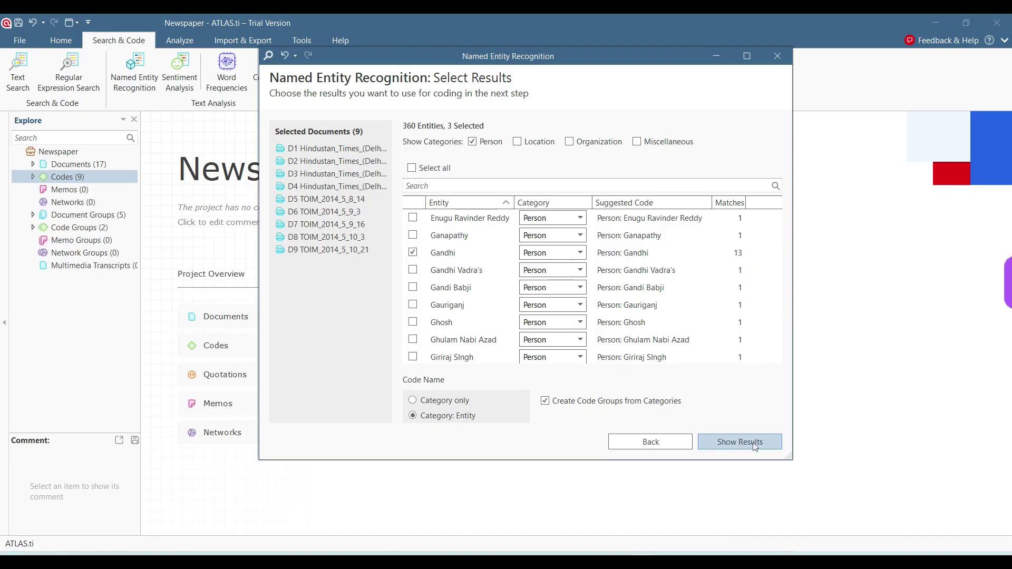
{"action": "left_click", "coordinate": [754, 445]}
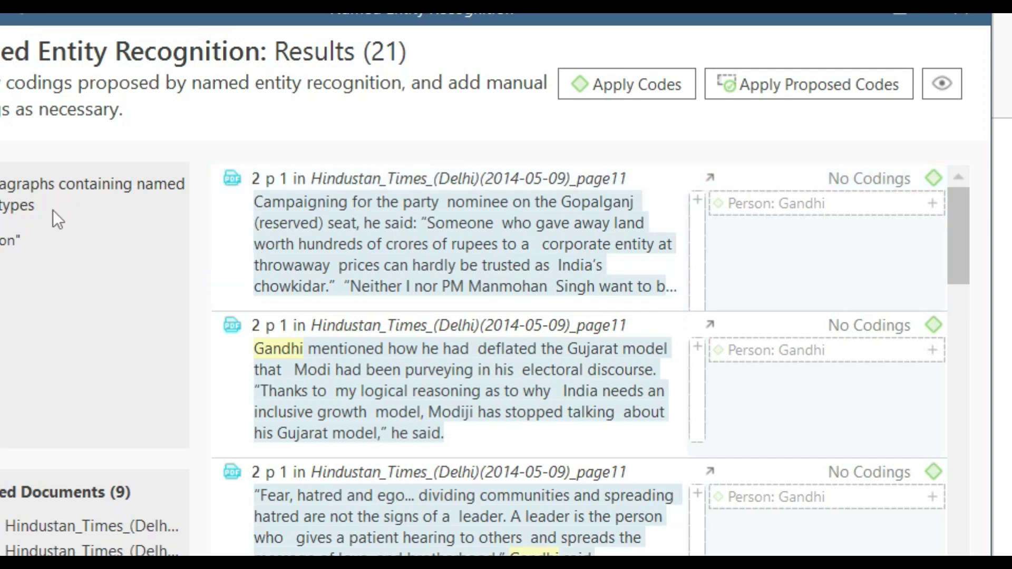
Code the first three proposed paragraphs with Person: Gandhi and scroll the remaining results
{"action": "left_click", "coordinate": [931, 204]}
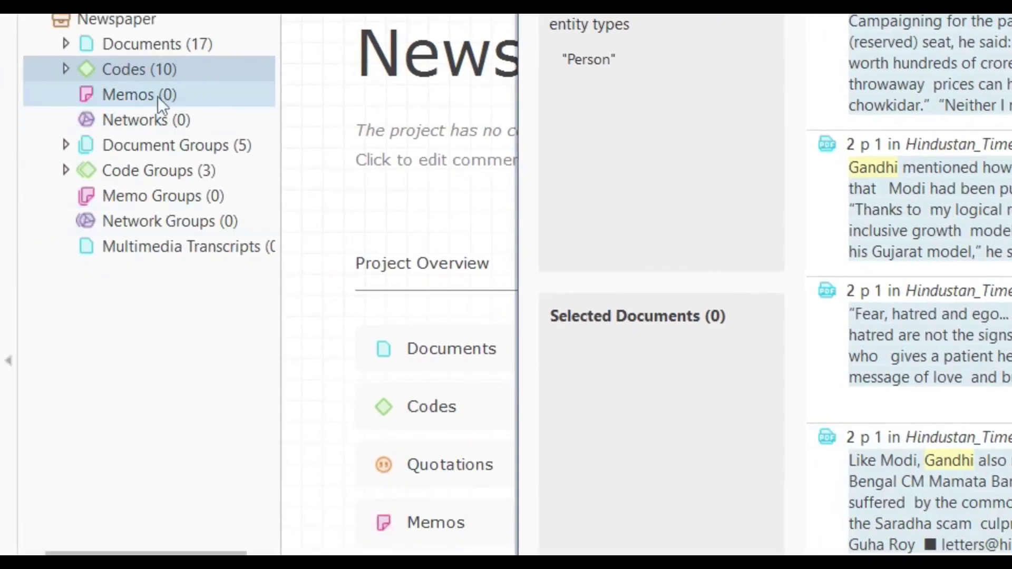
{"action": "left_click", "coordinate": [182, 69]}
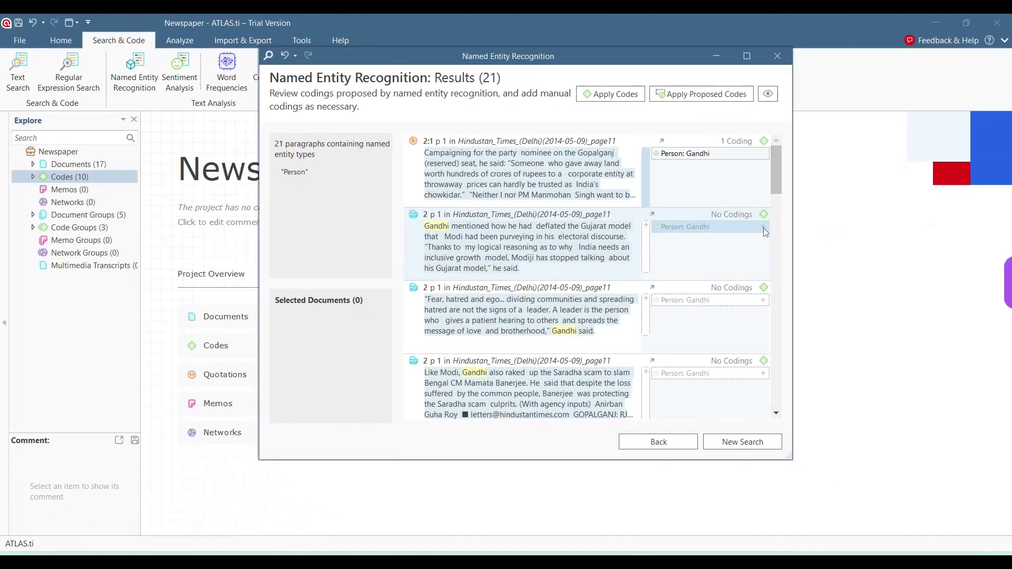
{"action": "left_click", "coordinate": [764, 227]}
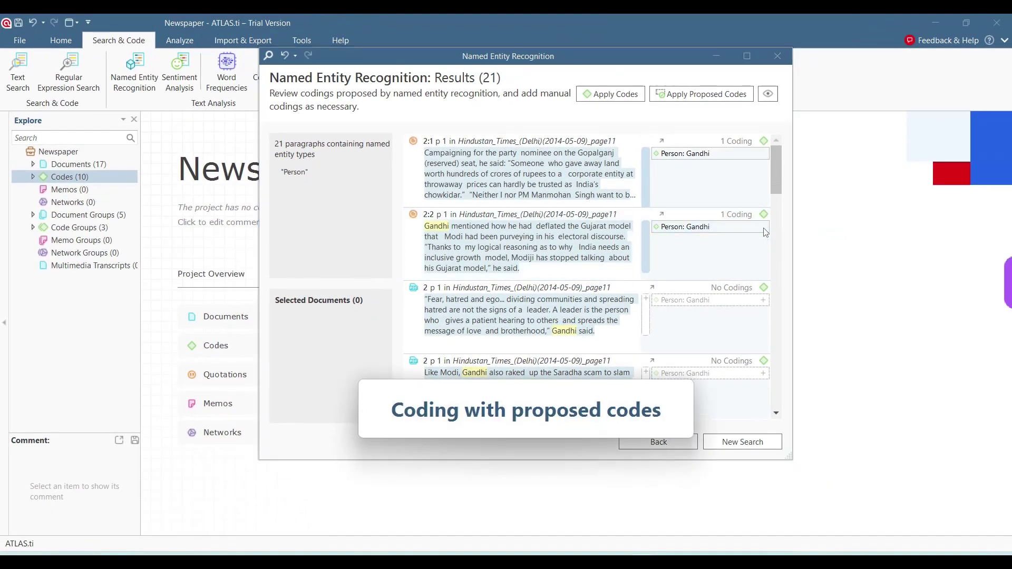
{"action": "left_click", "coordinate": [764, 301]}
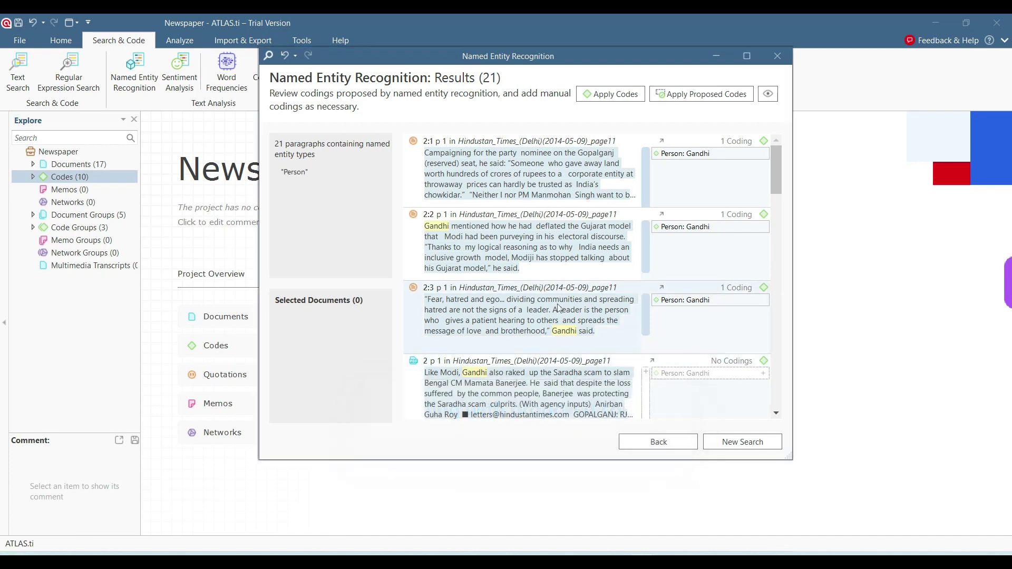
{"action": "scroll", "coordinate": [720, 266], "scroll_direction": "down", "scroll_amount": 10}
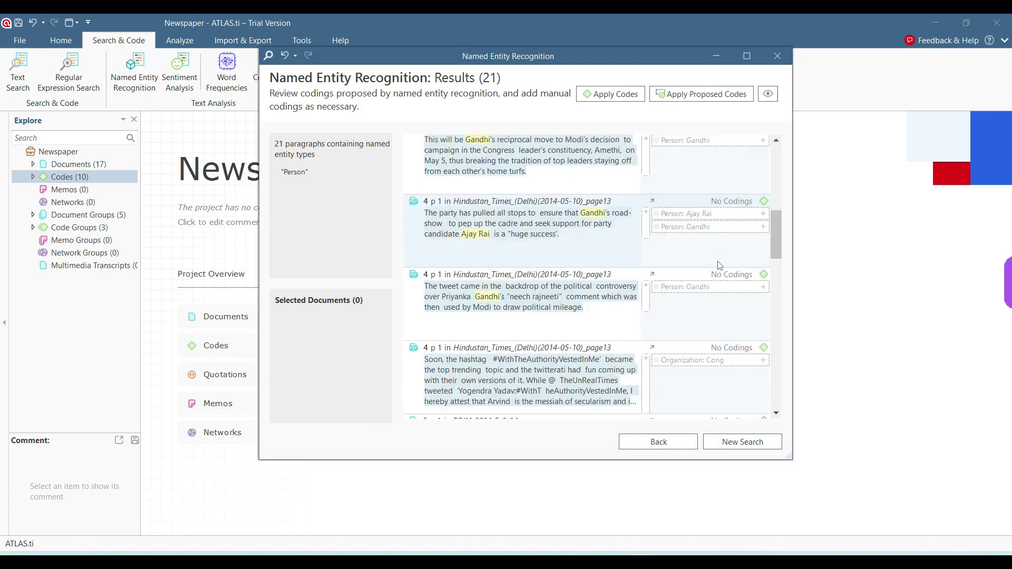
{"action": "scroll", "coordinate": [720, 265], "scroll_direction": "down", "scroll_amount": 10}
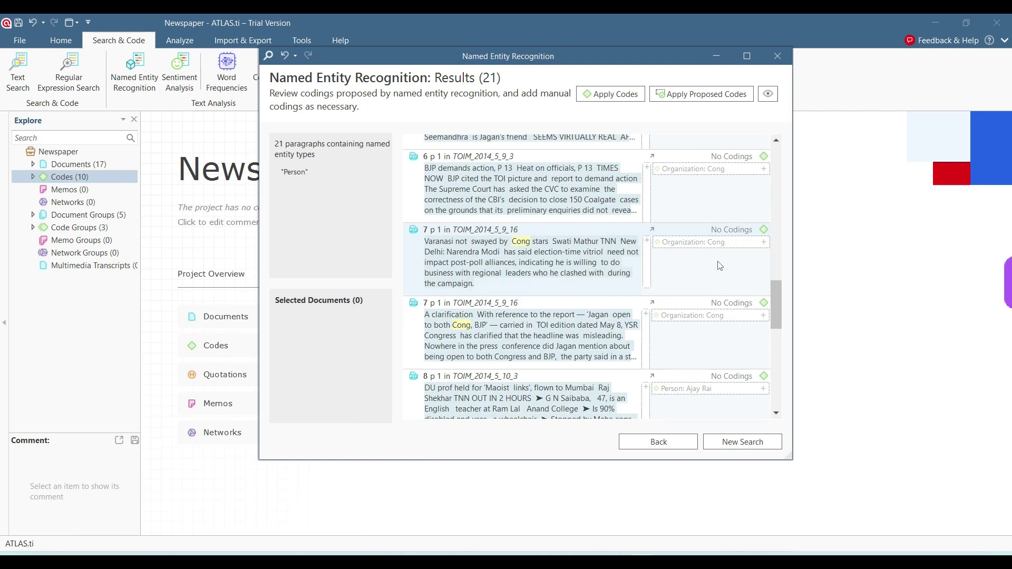
Return to entity selection and list Location and Organization entities instead of Person
{"action": "left_click", "coordinate": [658, 441]}
{"action": "left_click", "coordinate": [517, 141]}
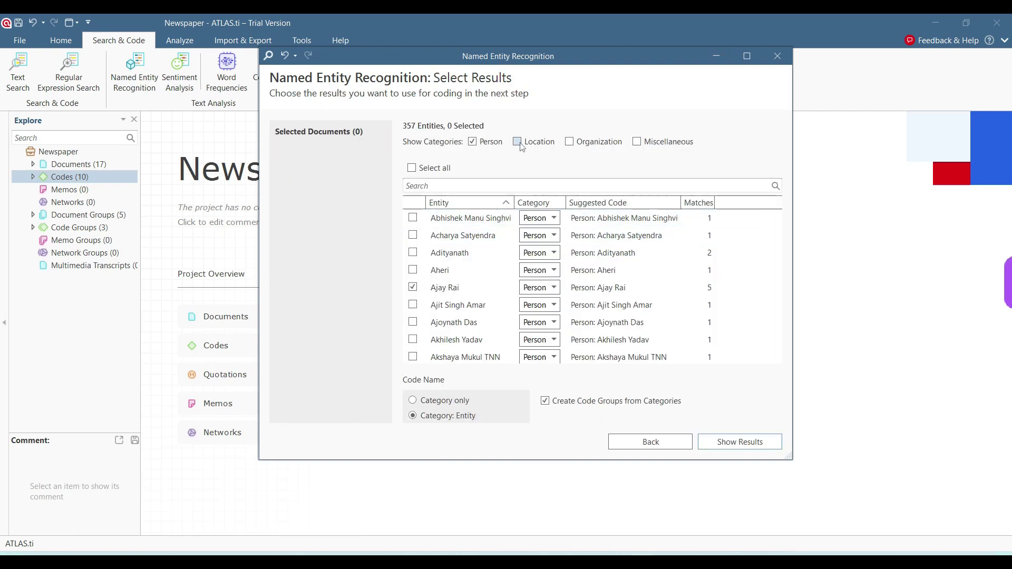
{"action": "left_click", "coordinate": [477, 142]}
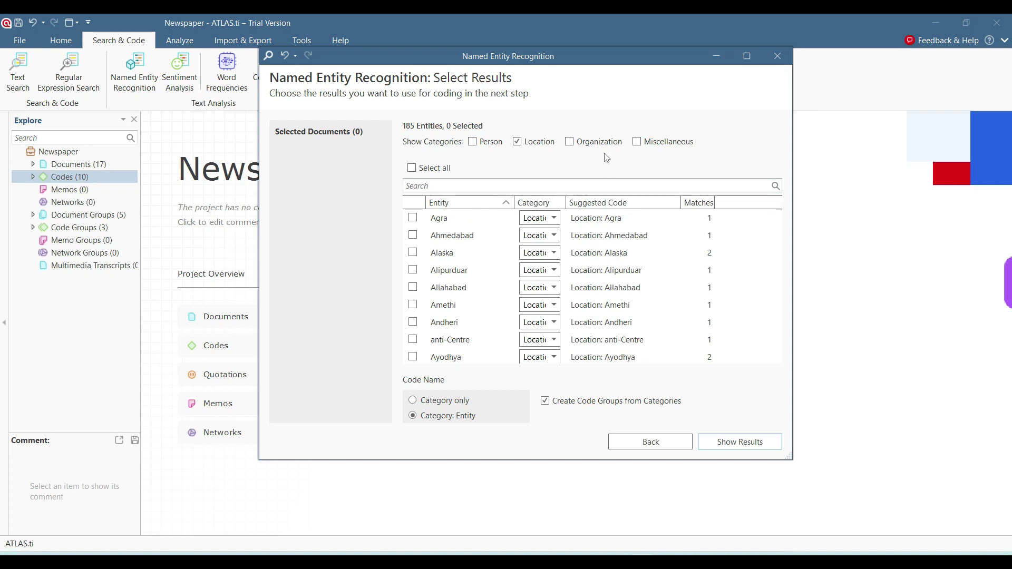
{"action": "left_click", "coordinate": [570, 141]}
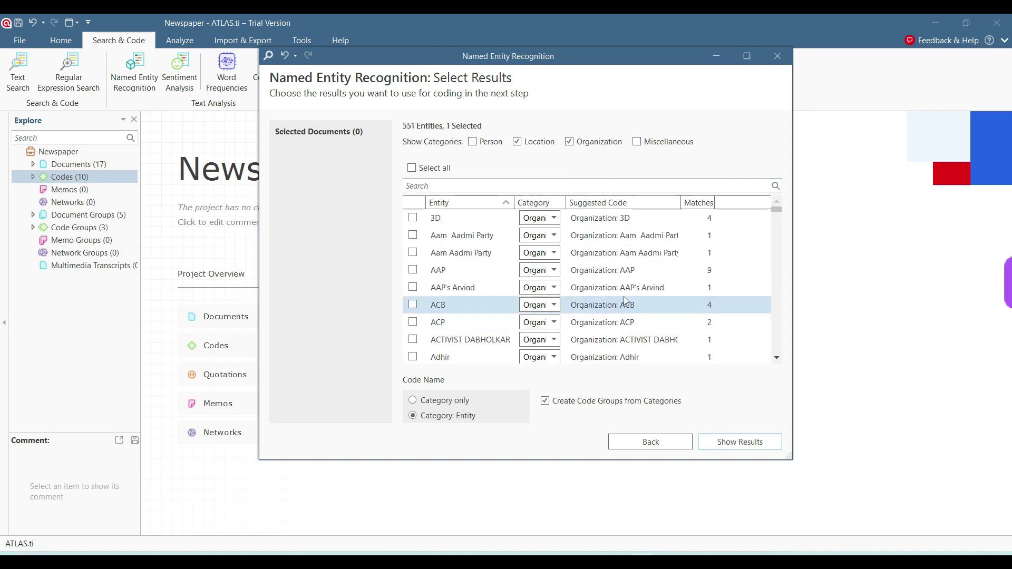
Browse the Location and Organization entities, marking and then unmarking Bihar
{"action": "scroll", "coordinate": [625, 300], "scroll_direction": "down", "scroll_amount": 3}
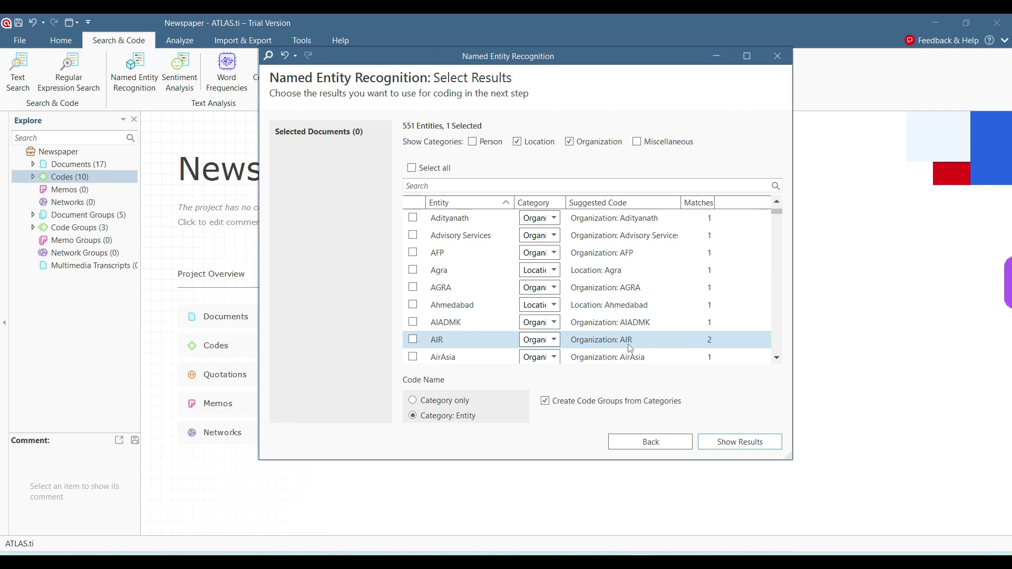
{"action": "scroll", "coordinate": [634, 351], "scroll_direction": "down", "scroll_amount": 2}
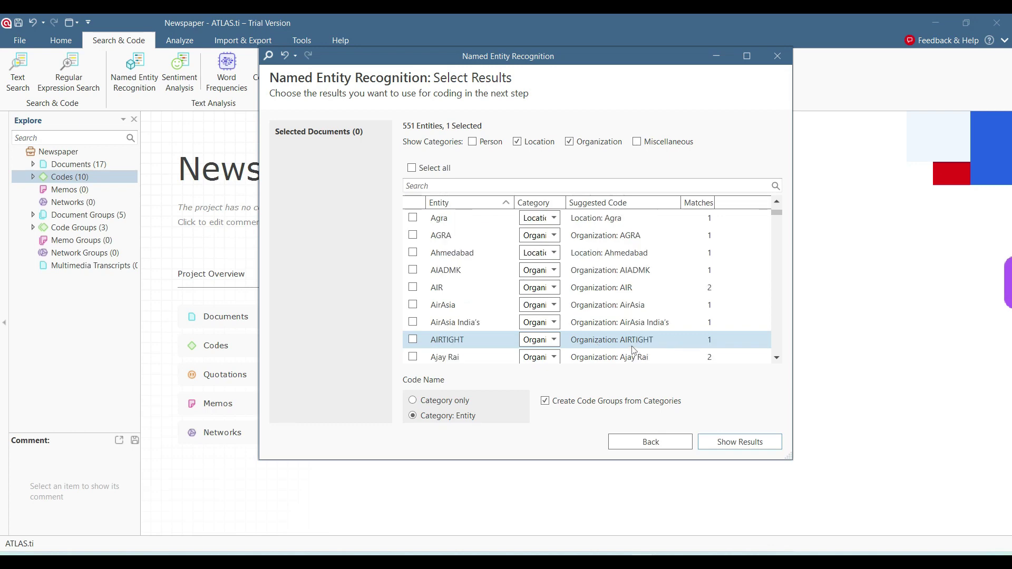
{"action": "scroll", "coordinate": [634, 350], "scroll_direction": "down", "scroll_amount": 15}
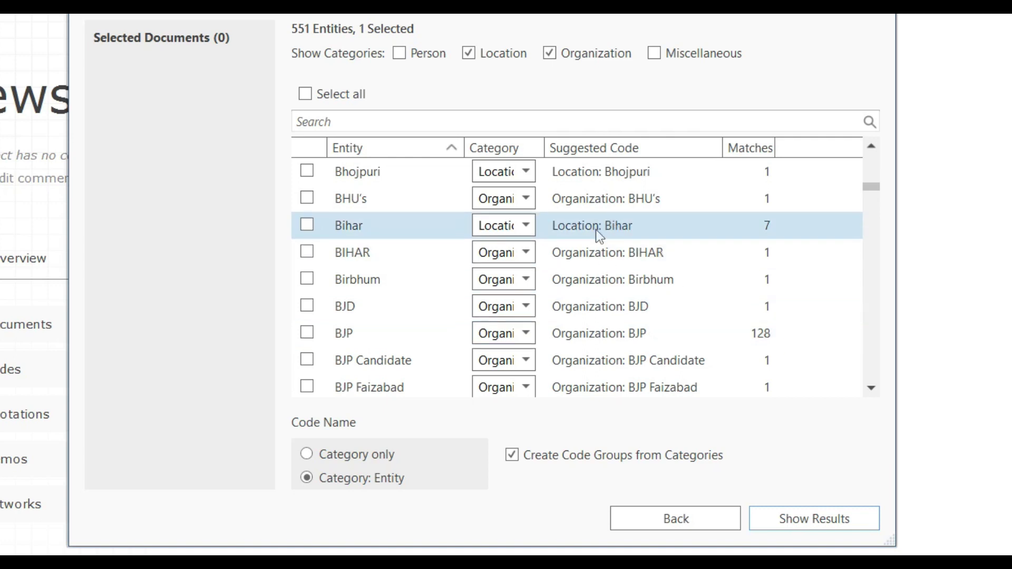
{"action": "left_click", "coordinate": [308, 227]}
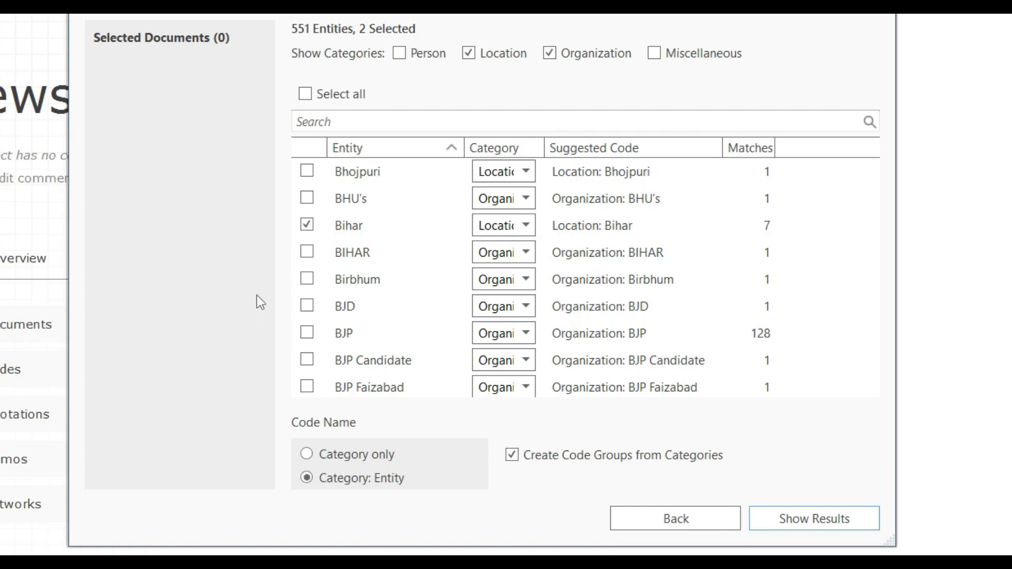
{"action": "left_click", "coordinate": [309, 227]}
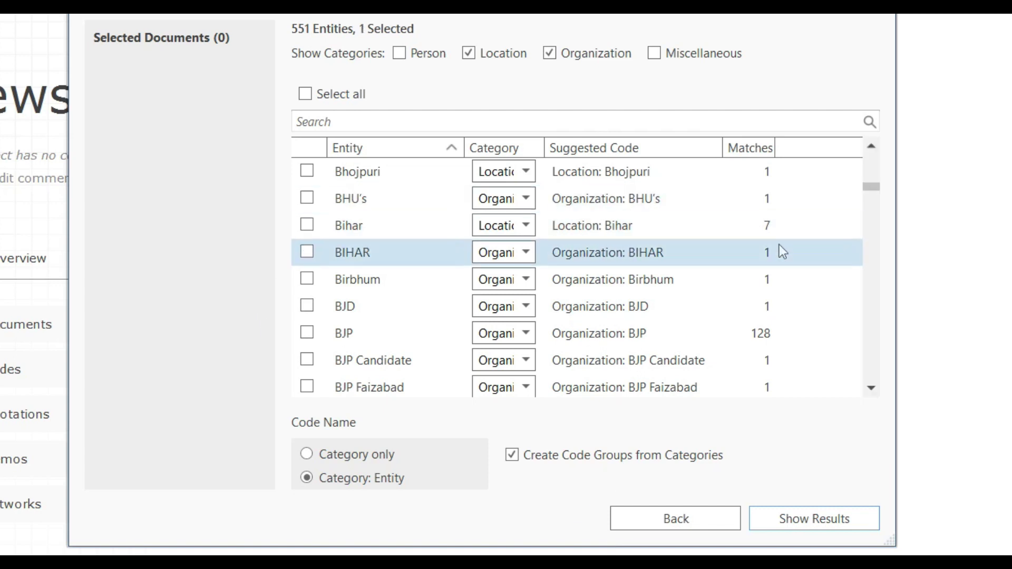
{"action": "scroll", "coordinate": [780, 245], "scroll_direction": "down", "scroll_amount": 2}
{"action": "scroll", "coordinate": [778, 246], "scroll_direction": "down", "scroll_amount": 3}
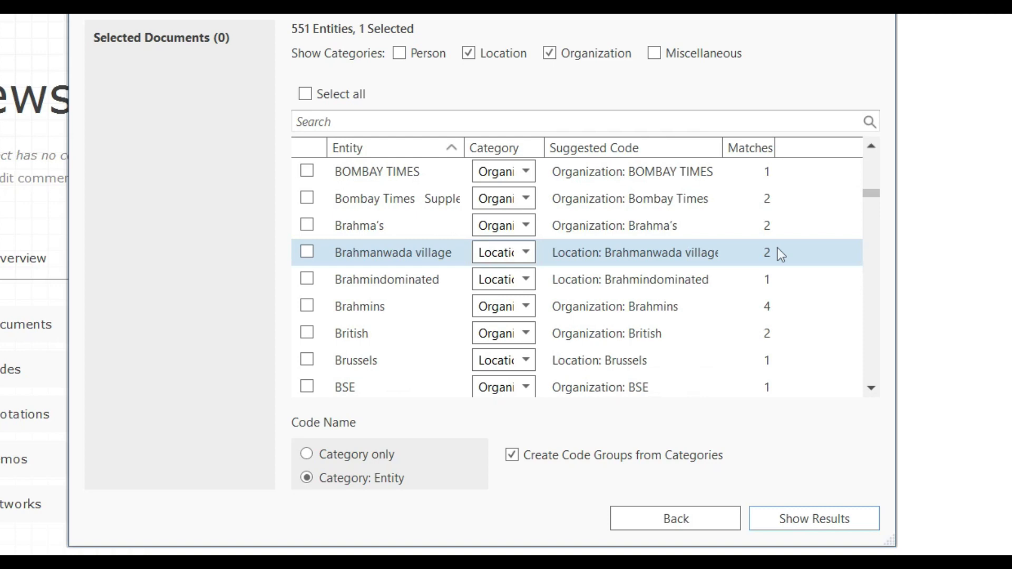
{"action": "scroll", "coordinate": [774, 248], "scroll_direction": "down", "scroll_amount": 3}
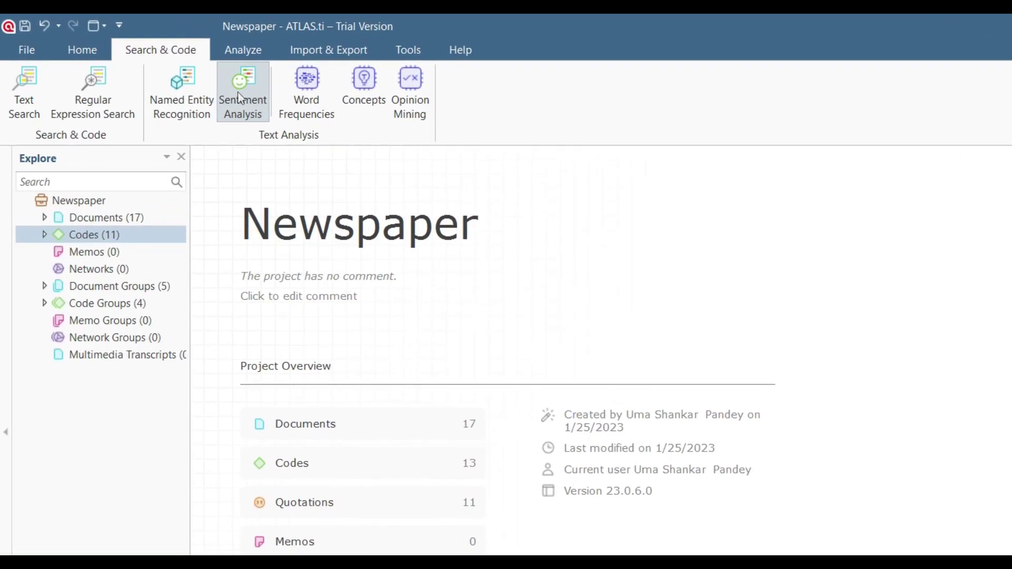
Start Sentiment Analysis on the HT and TOI document groups and continue to the query
{"action": "left_click", "coordinate": [241, 98]}
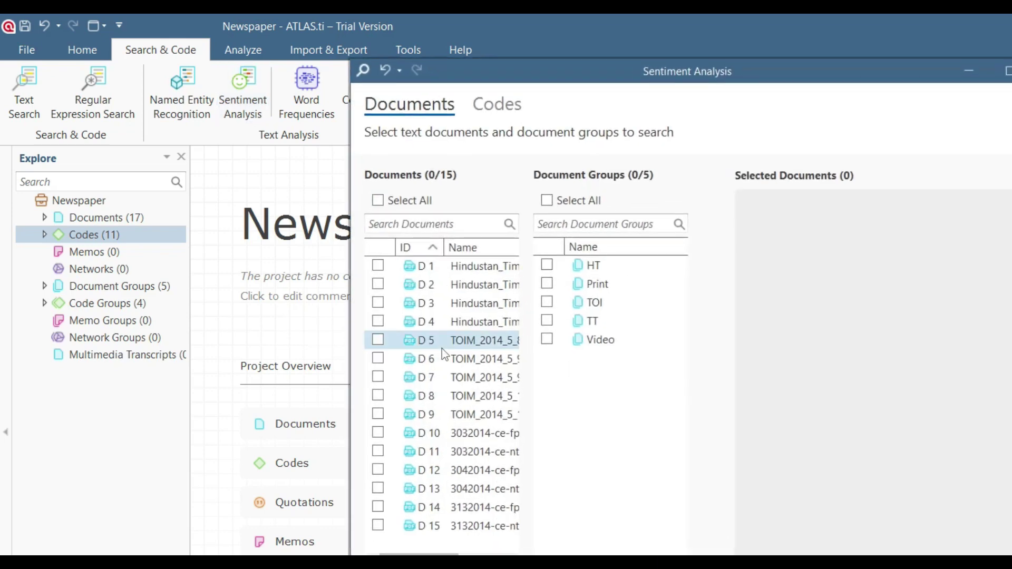
{"action": "left_click", "coordinate": [548, 267]}
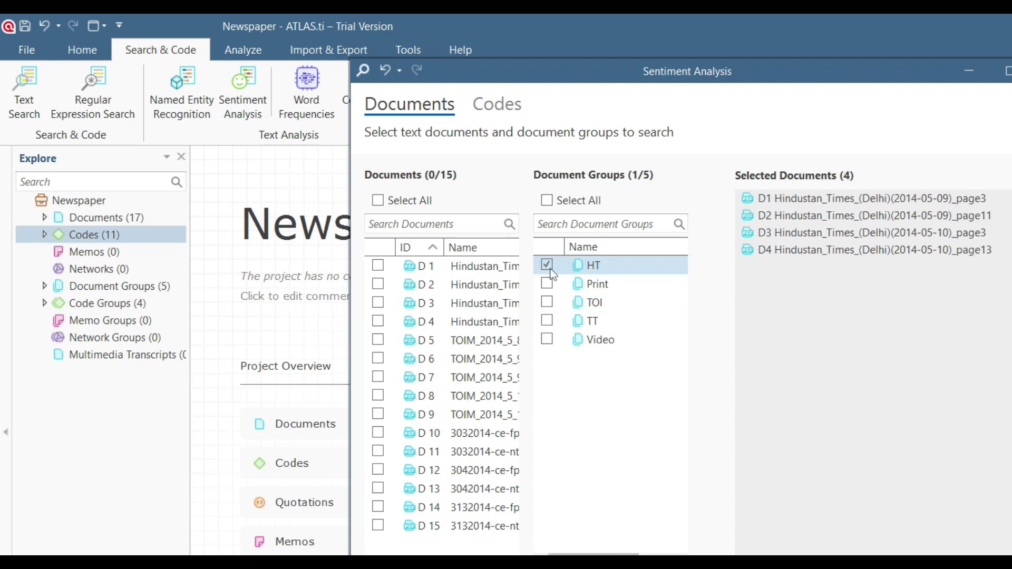
{"action": "left_click", "coordinate": [547, 302]}
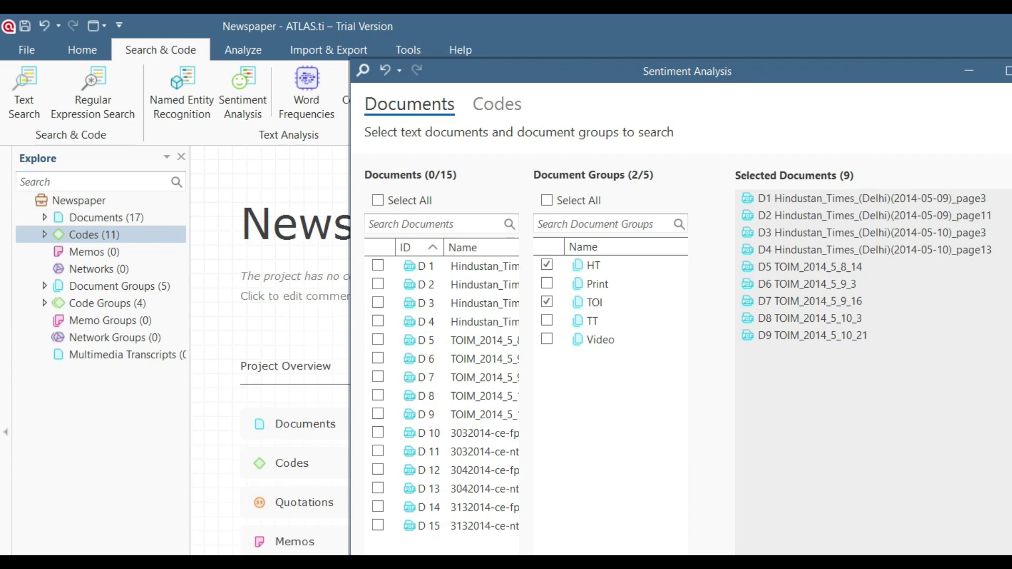
{"action": "key", "text": "Return"}
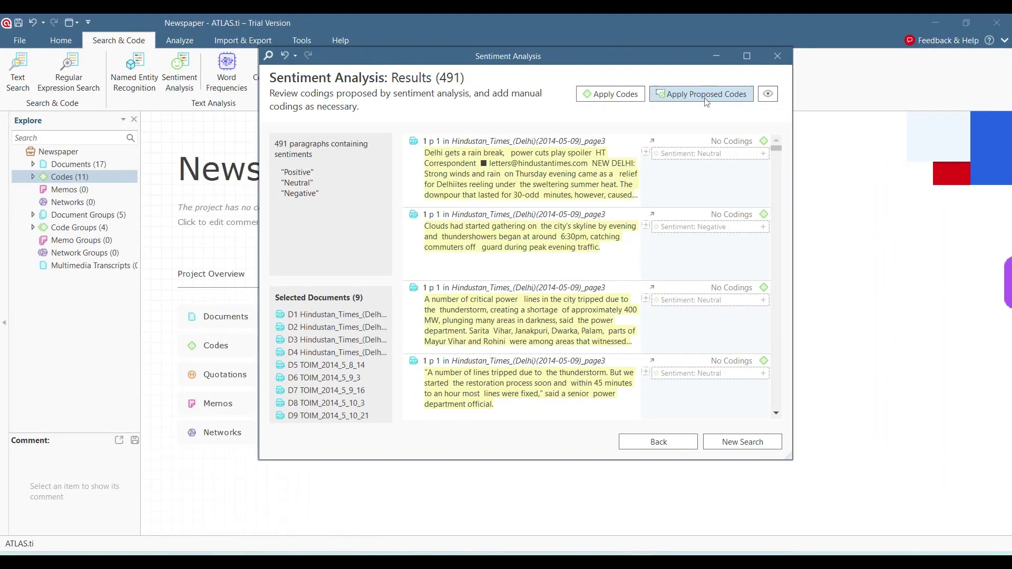
Apply all proposed sentiment codes to the 491 paragraphs, review the results, and return to document selection
{"action": "left_click", "coordinate": [707, 95]}
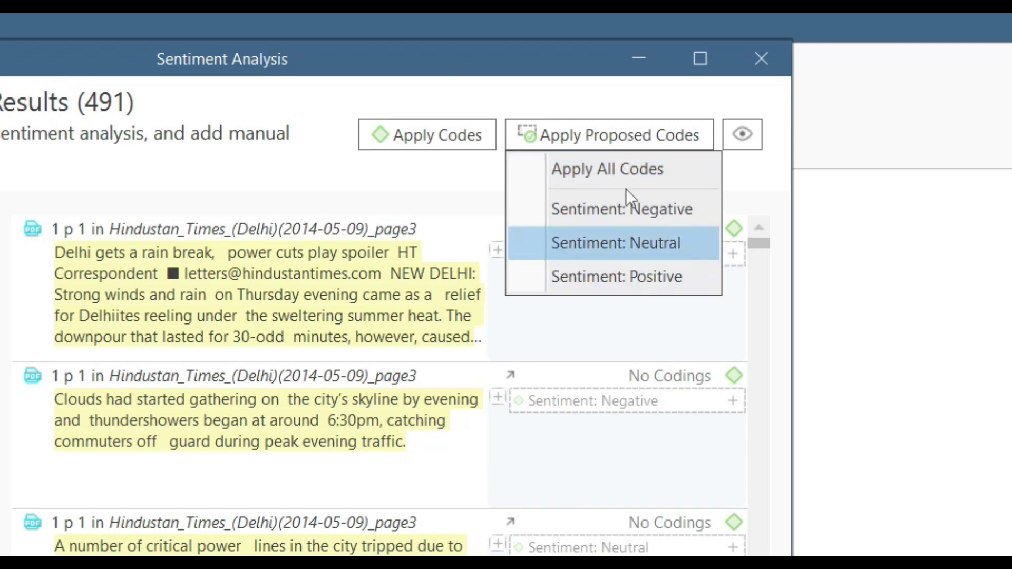
{"action": "left_click", "coordinate": [622, 165]}
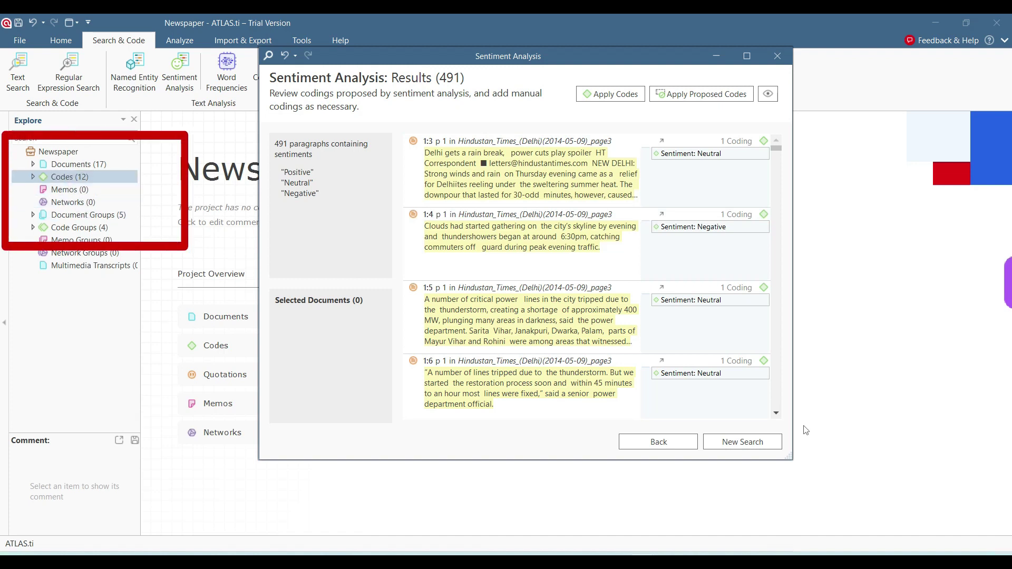
{"action": "left_click", "coordinate": [682, 444]}
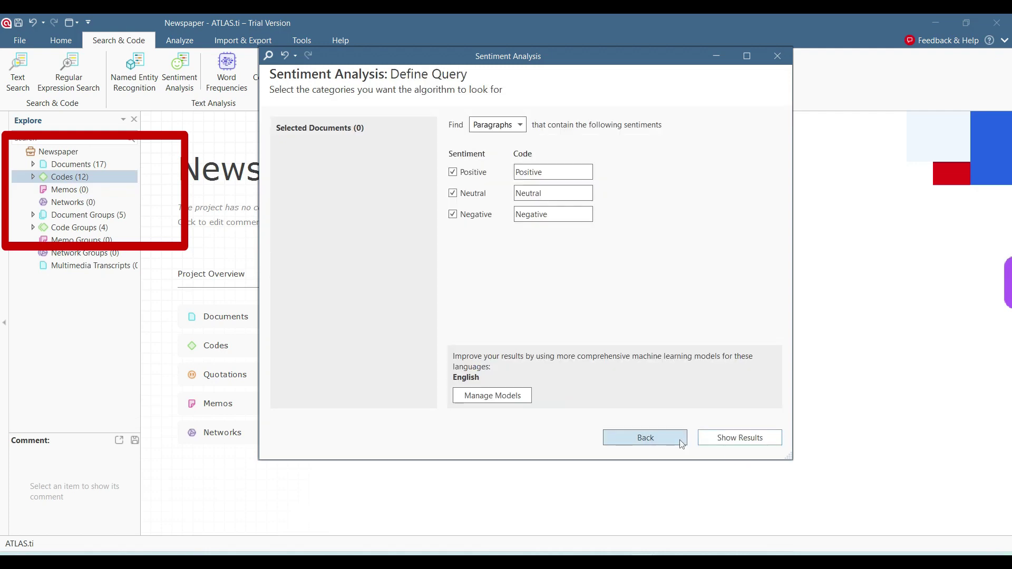
{"action": "left_click", "coordinate": [682, 444]}
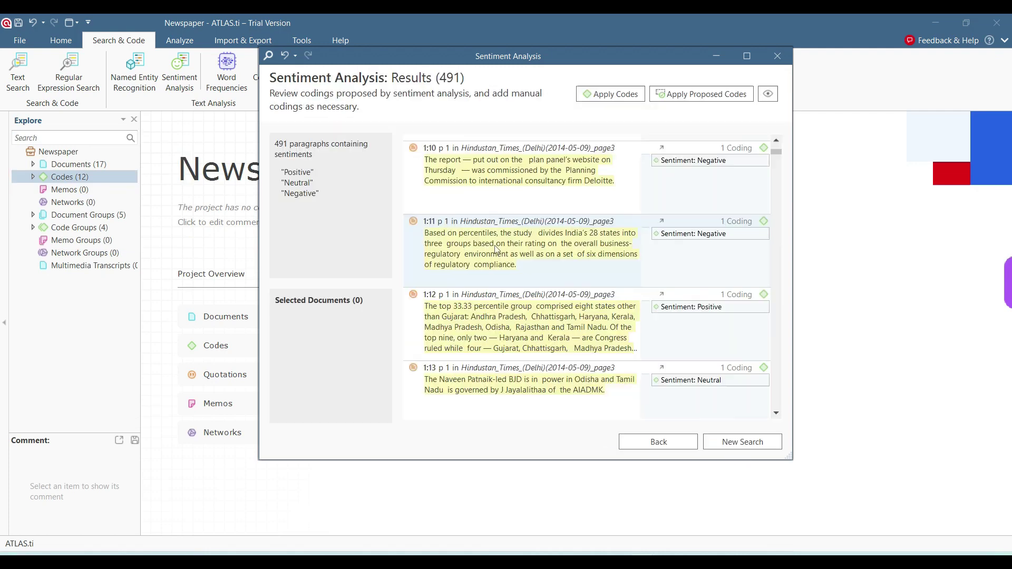
{"action": "scroll", "coordinate": [496, 249], "scroll_direction": "down", "scroll_amount": 1}
{"action": "scroll", "coordinate": [496, 249], "scroll_direction": "down", "scroll_amount": 2}
{"action": "scroll", "coordinate": [496, 249], "scroll_direction": "down", "scroll_amount": 5}
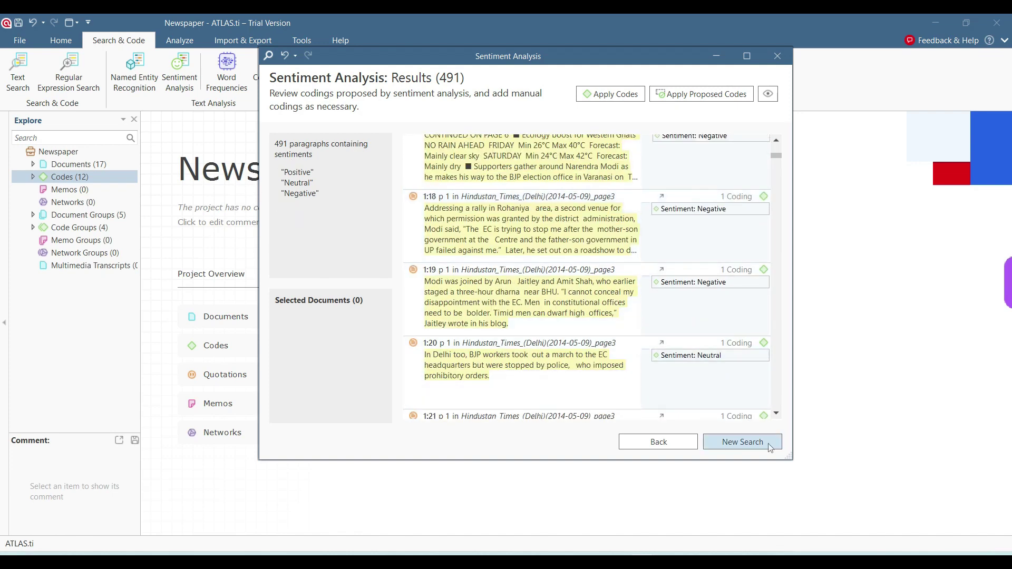
{"action": "left_click", "coordinate": [775, 58]}
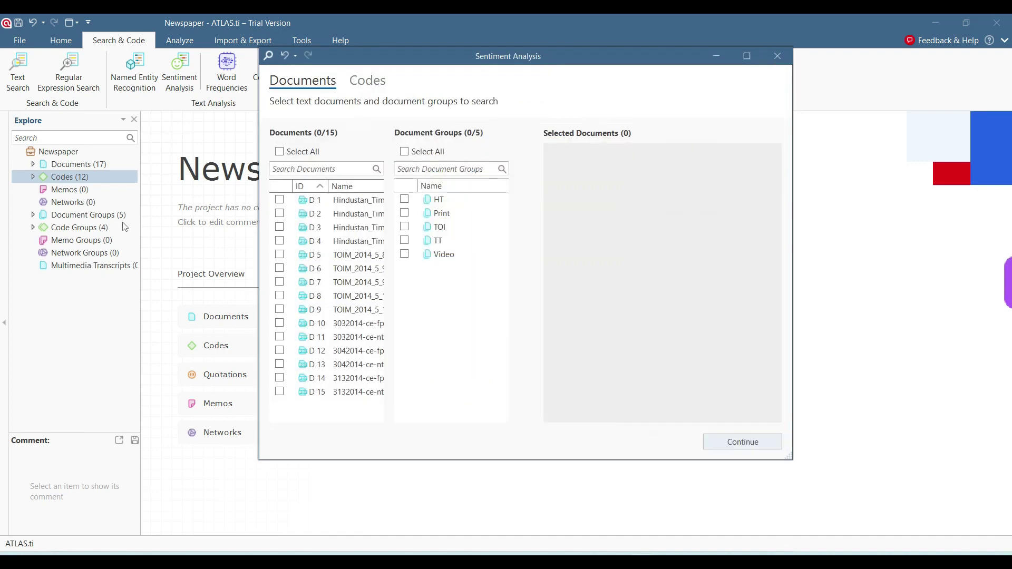
Inspect the Sentiment code's Negative (187), Neutral (239) and Positive (65) subcodes in a widened project tree
{"action": "left_click", "coordinate": [32, 178]}
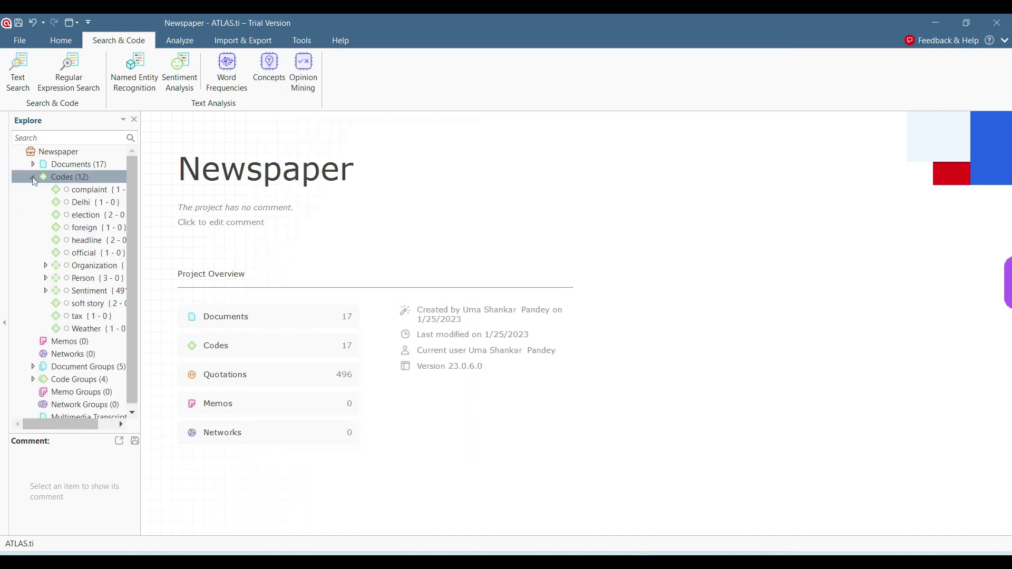
{"action": "mouse_move", "coordinate": [89, 425]}
{"action": "left_mouse_down"}
{"action": "mouse_move", "coordinate": [109, 426]}
{"action": "mouse_move", "coordinate": [99, 426]}
{"action": "left_mouse_up"}
{"action": "left_click", "coordinate": [30, 291]}
{"action": "left_click", "coordinate": [100, 304]}
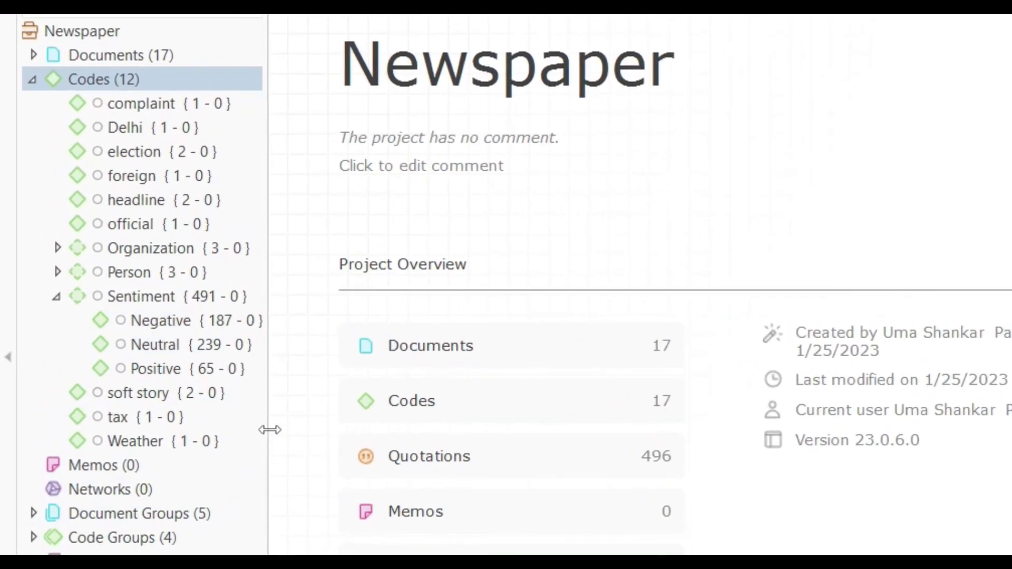
{"action": "left_click_drag", "start_coordinate": [268, 427], "coordinate": [323, 416]}
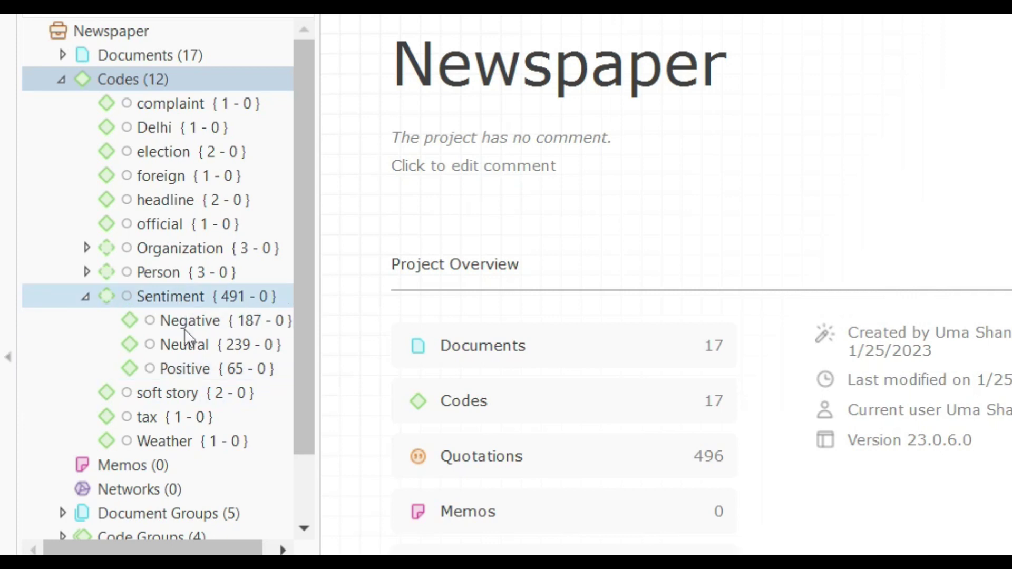
{"action": "left_click", "coordinate": [85, 297]}
{"action": "left_click", "coordinate": [87, 248]}
{"action": "left_click", "coordinate": [87, 249]}
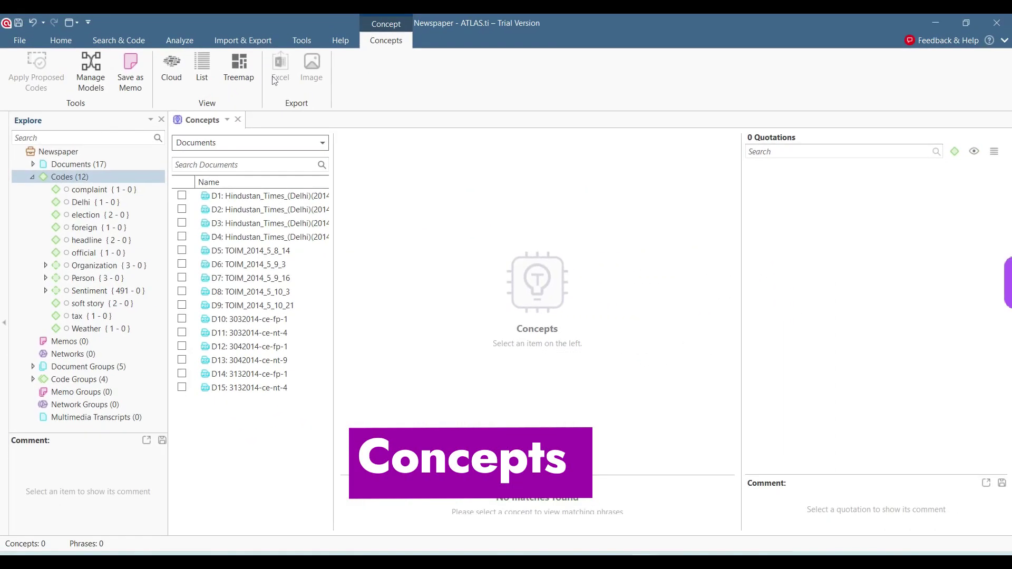
Run the Concepts search on documents D1 through D9 and widen the results pane
{"action": "left_click", "coordinate": [208, 182]}
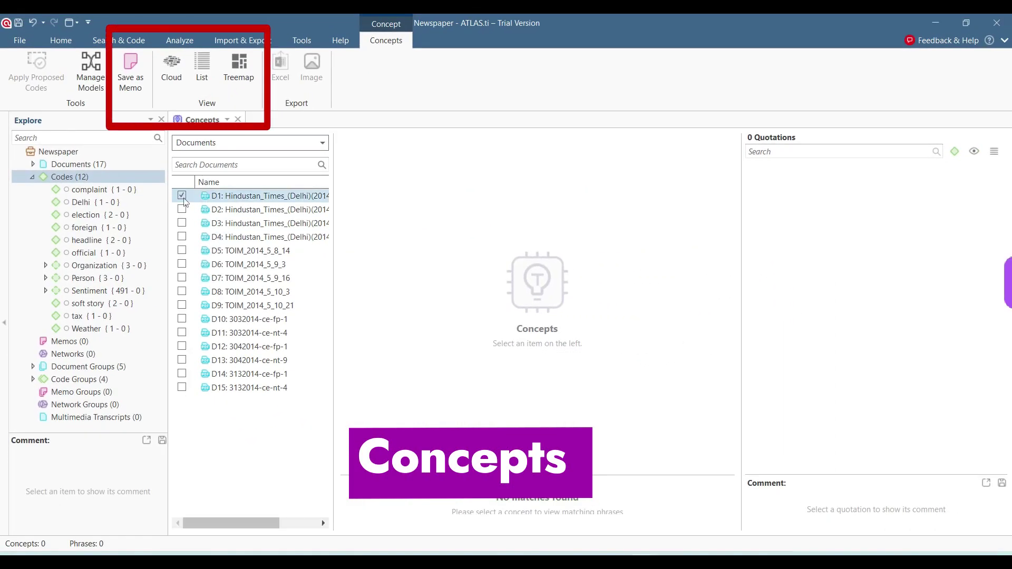
{"action": "left_click", "coordinate": [182, 305], "text": "shift"}
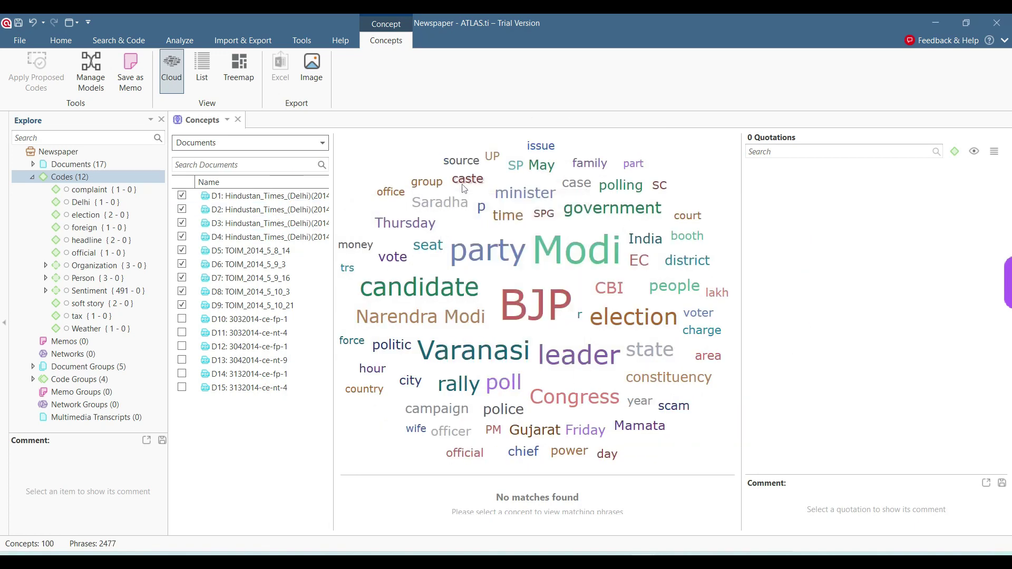
{"action": "mouse_move", "coordinate": [464, 188]}
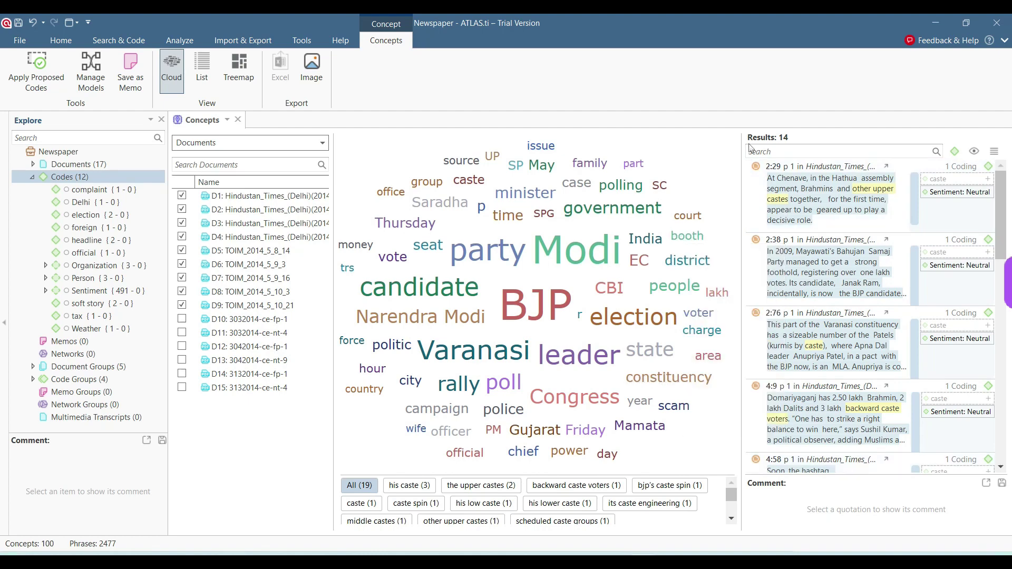
{"action": "left_click_drag", "start_coordinate": [742, 135], "coordinate": [661, 142]}
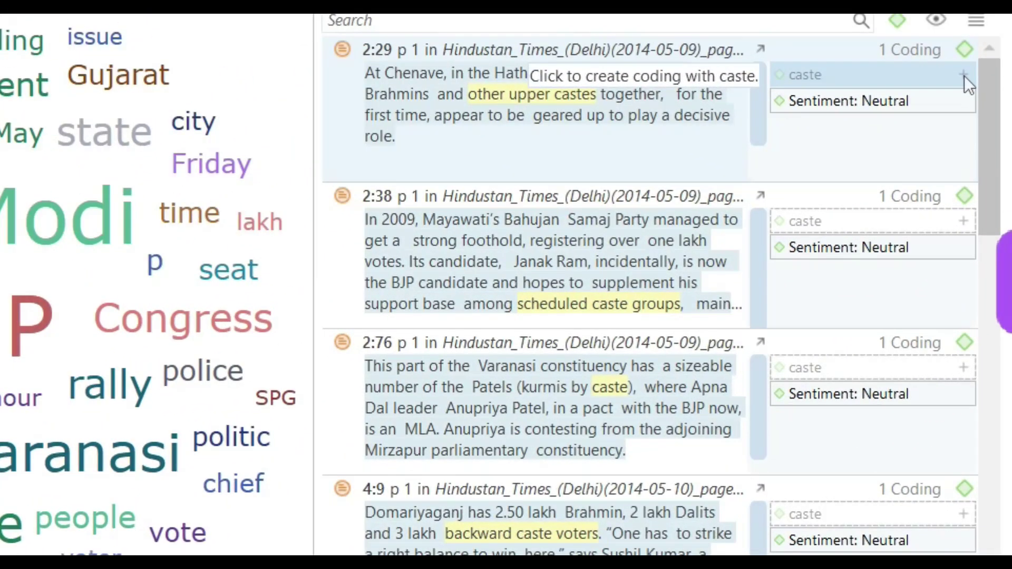
Code two caste passages with the caste code and close the Concepts view
{"action": "left_click", "coordinate": [964, 75]}
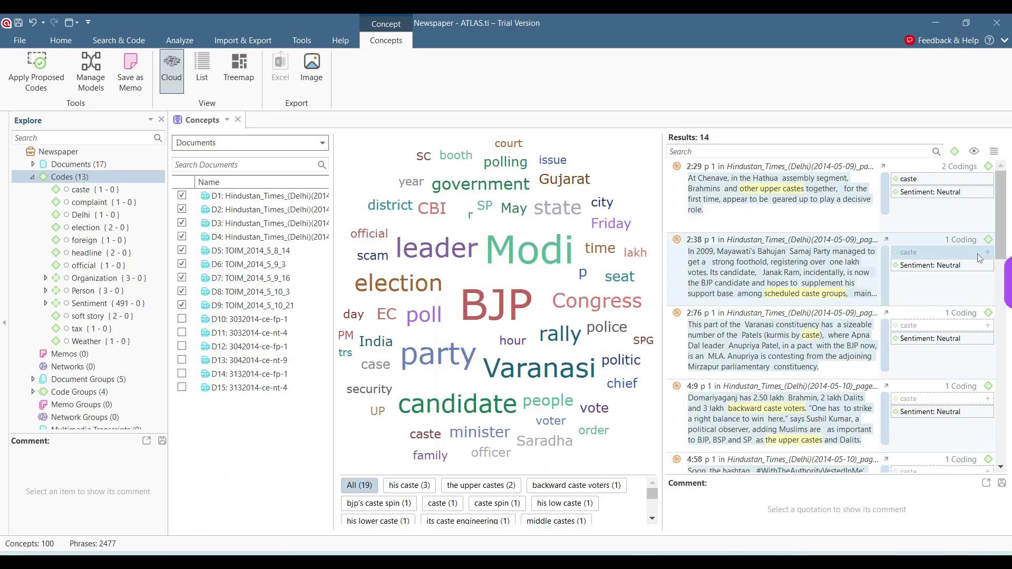
{"action": "left_click", "coordinate": [987, 252]}
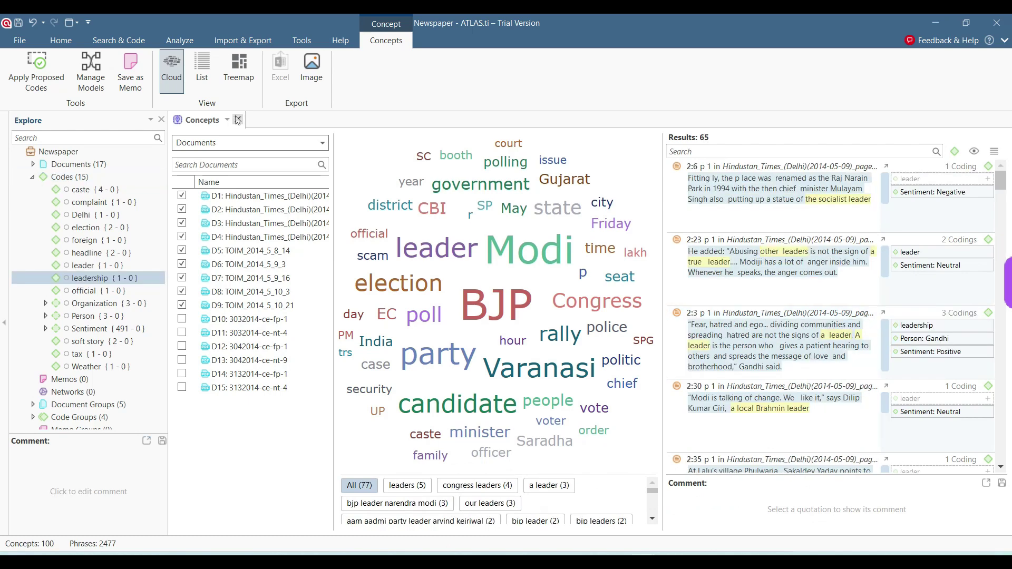
{"action": "left_click", "coordinate": [238, 120]}
Run Opinion Mining on documents D1 and D6 through D9
{"action": "left_click", "coordinate": [303, 74]}
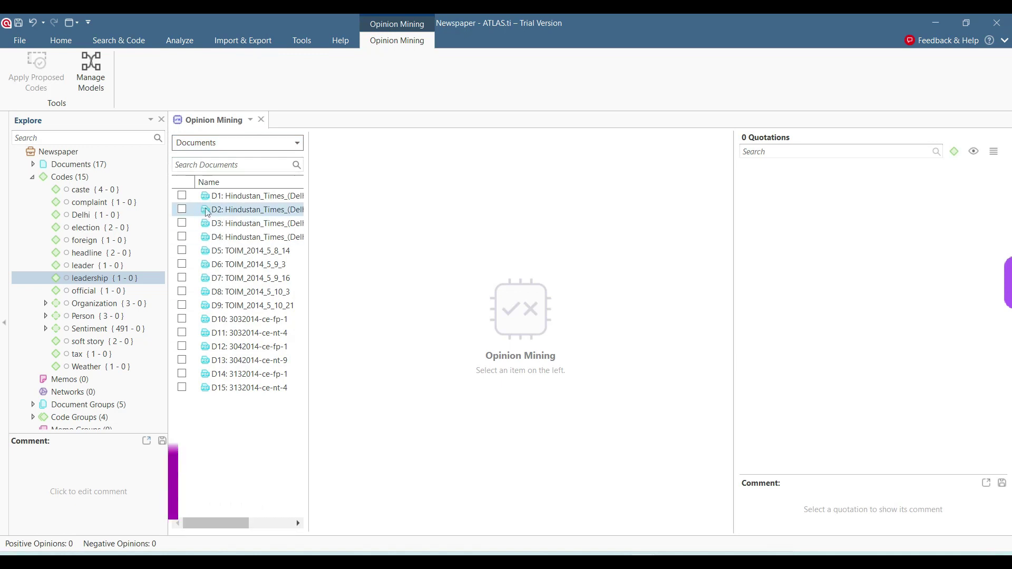
{"action": "left_click", "coordinate": [183, 196]}
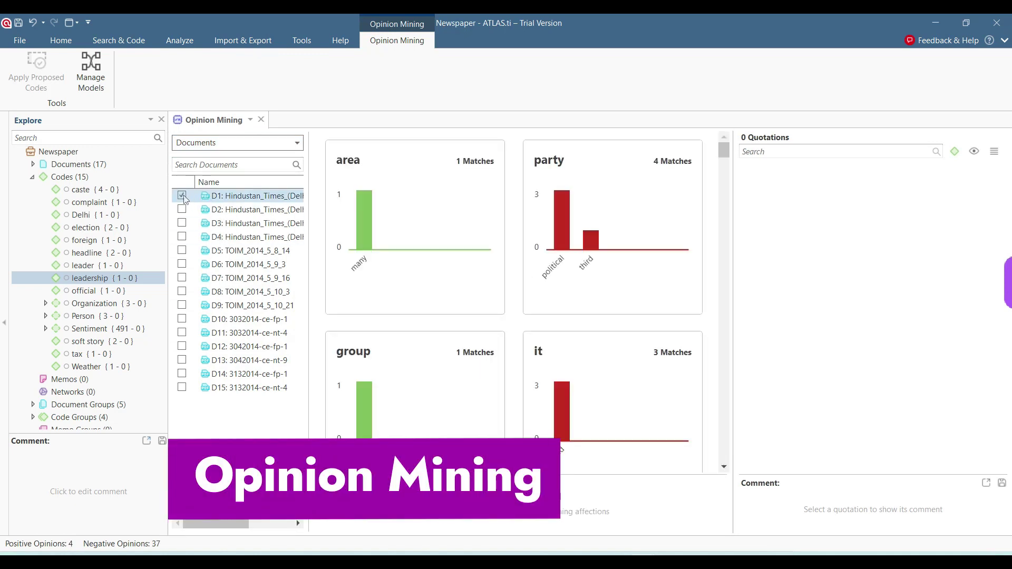
{"action": "left_click", "coordinate": [183, 251]}
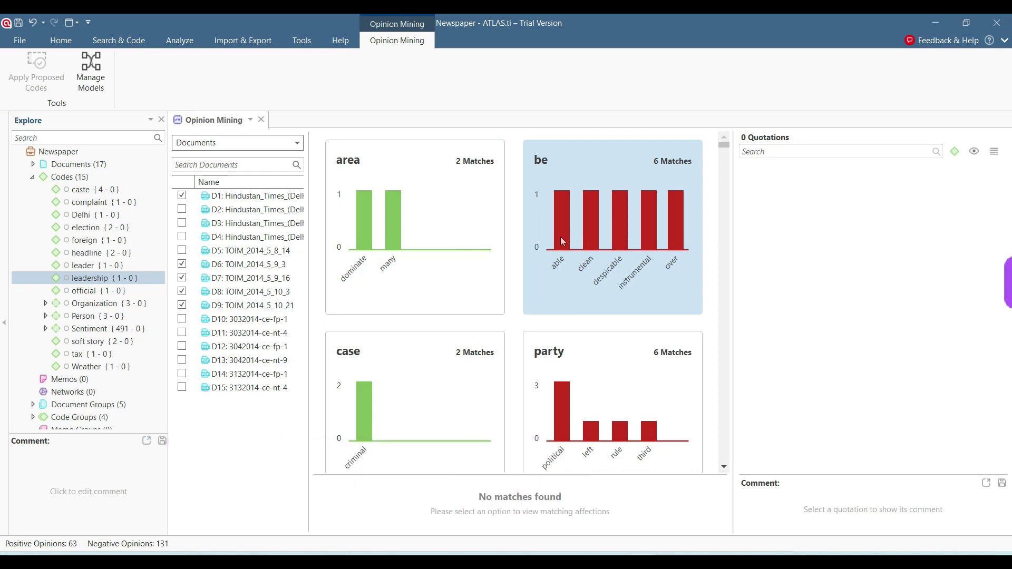
{"action": "scroll", "coordinate": [561, 236], "scroll_direction": "down", "scroll_amount": 3}
Code the first party quotation with the Opinion Mining: party code
{"action": "left_click", "coordinate": [560, 323]}
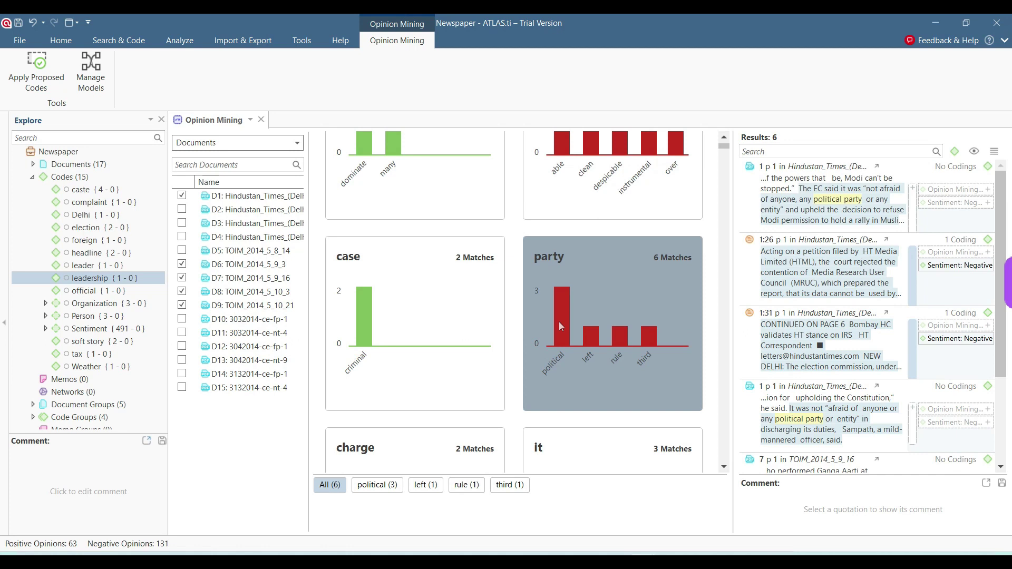
{"action": "scroll", "coordinate": [560, 326], "scroll_direction": "down", "scroll_amount": 1}
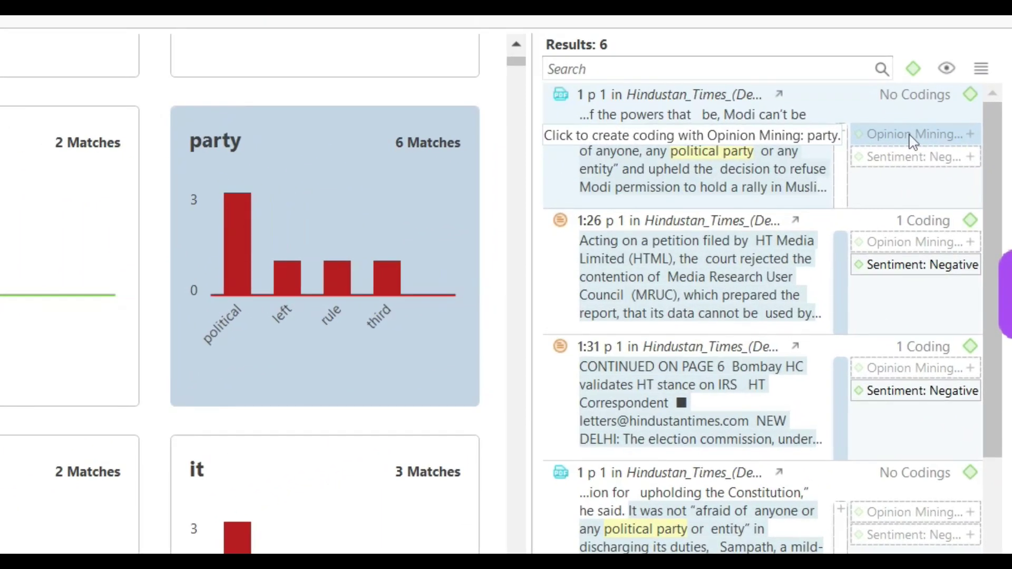
{"action": "left_click", "coordinate": [910, 136]}
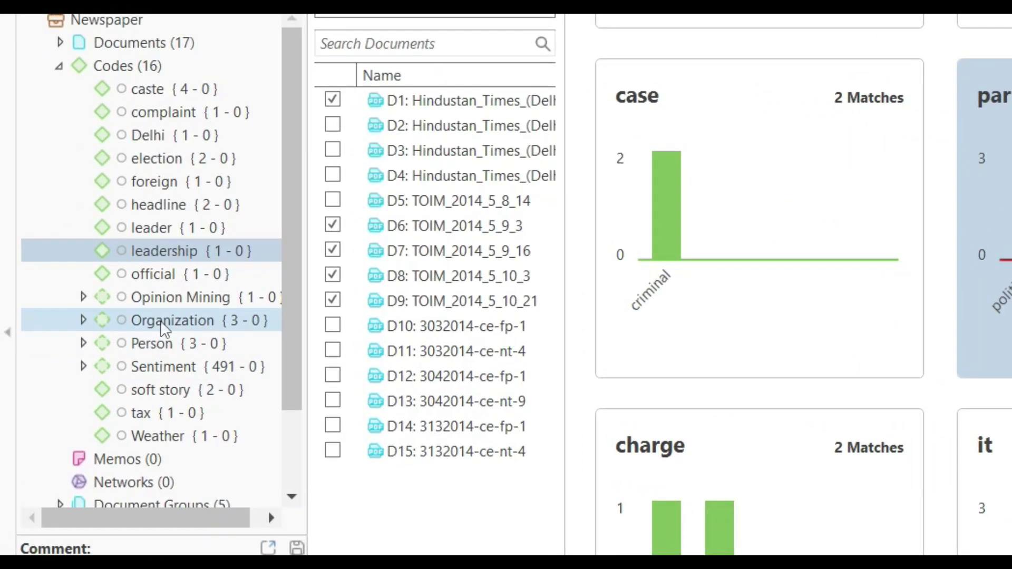
{"action": "scroll", "coordinate": [117, 323], "scroll_direction": "down", "scroll_amount": 1}
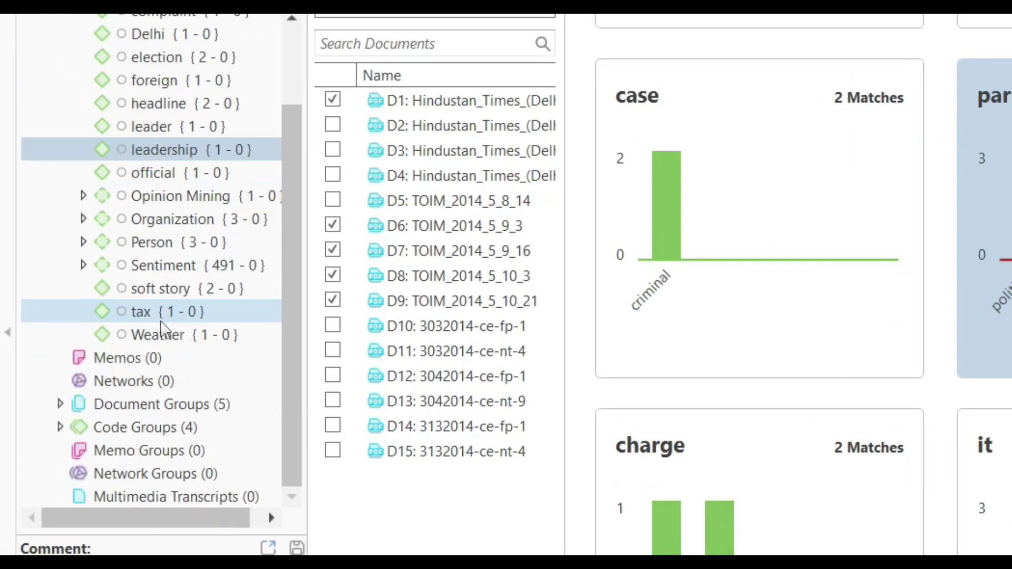
{"action": "scroll", "coordinate": [164, 330], "scroll_direction": "up", "scroll_amount": 2}
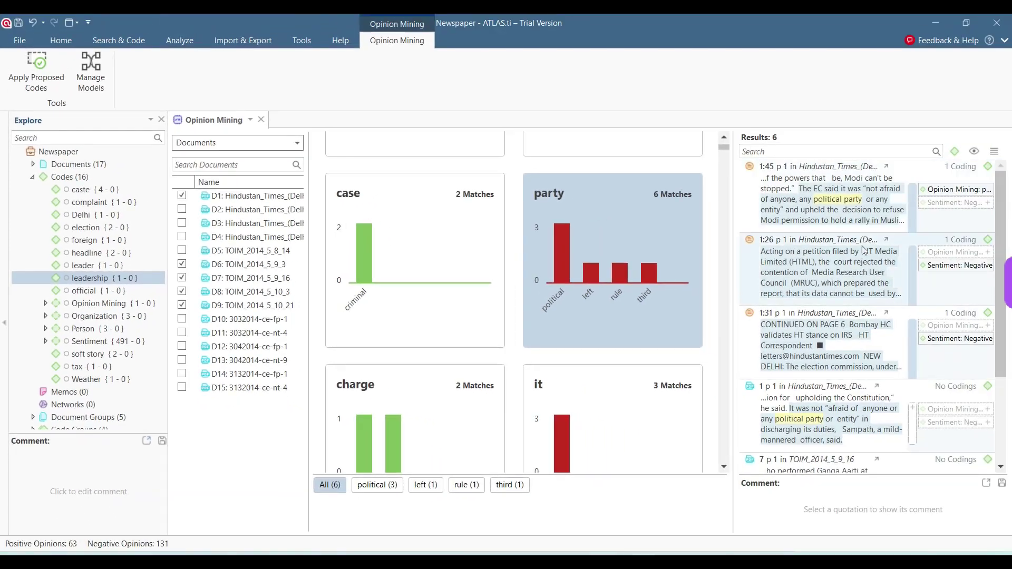
{"action": "scroll", "coordinate": [874, 255], "scroll_direction": "down", "scroll_amount": 2}
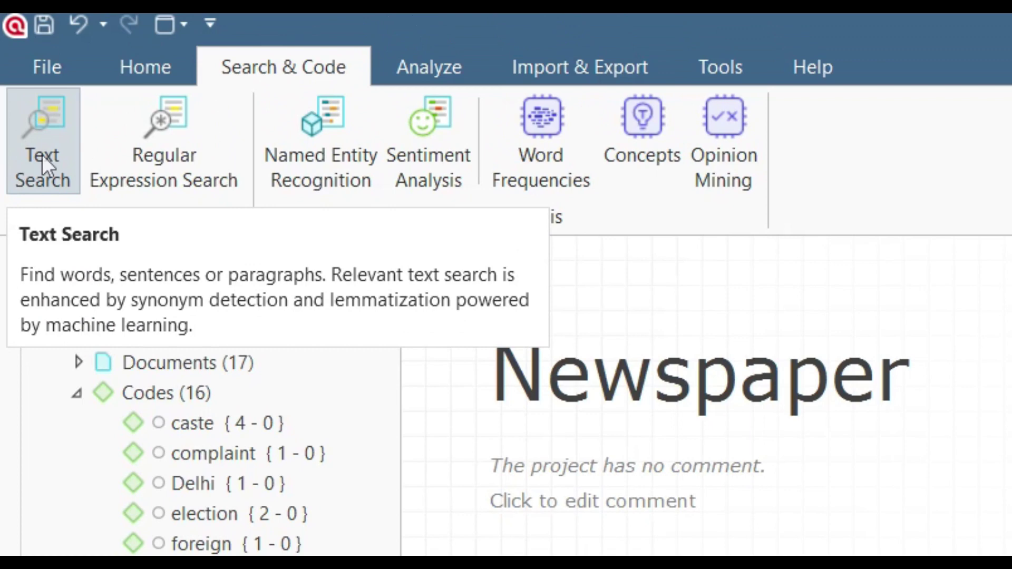
Start a Text Search limited to the TOI and HT document groups
{"action": "left_click", "coordinate": [42, 154]}
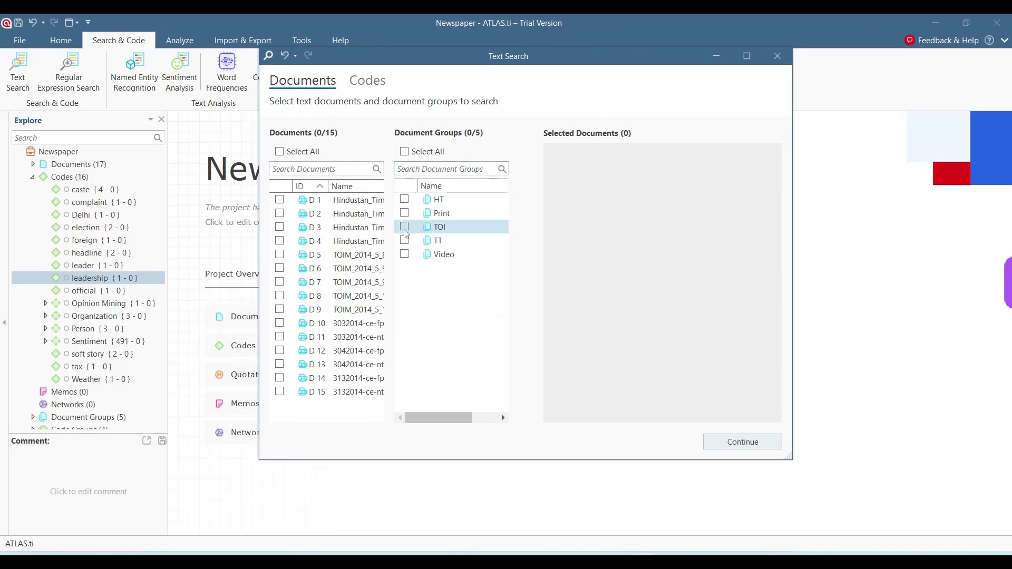
{"action": "left_click", "coordinate": [405, 228]}
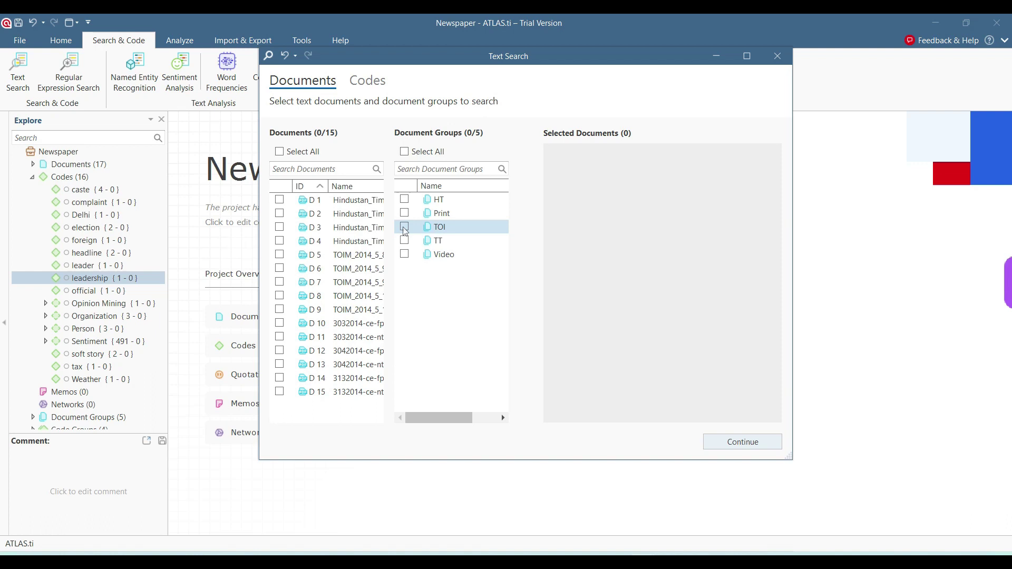
{"action": "left_click", "coordinate": [405, 201]}
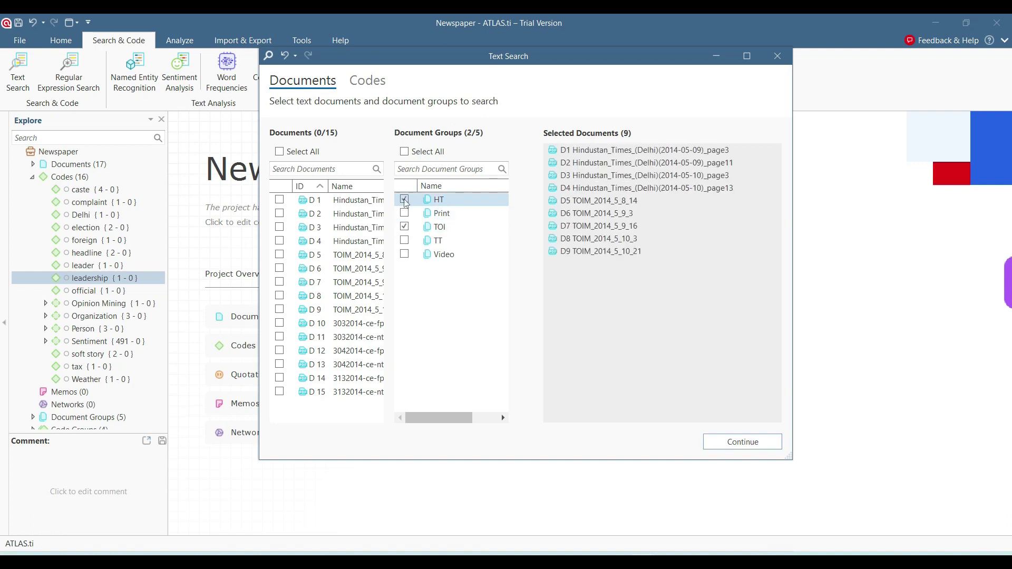
{"action": "left_click", "coordinate": [731, 449]}
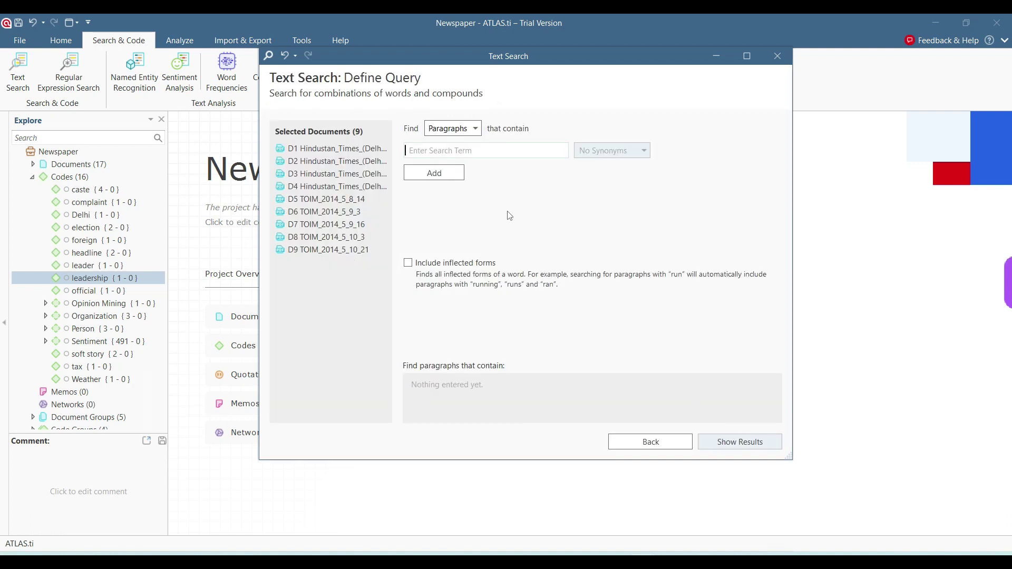
Search for 'campaign' including inflected forms, returning 34 paragraphs
{"action": "type", "text": "campai"}
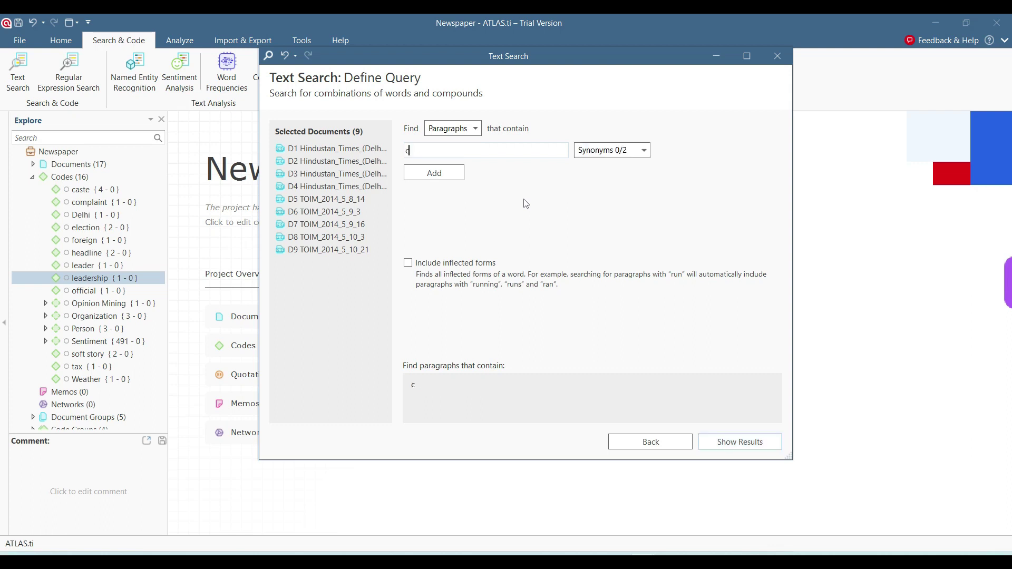
{"action": "type", "text": "gn"}
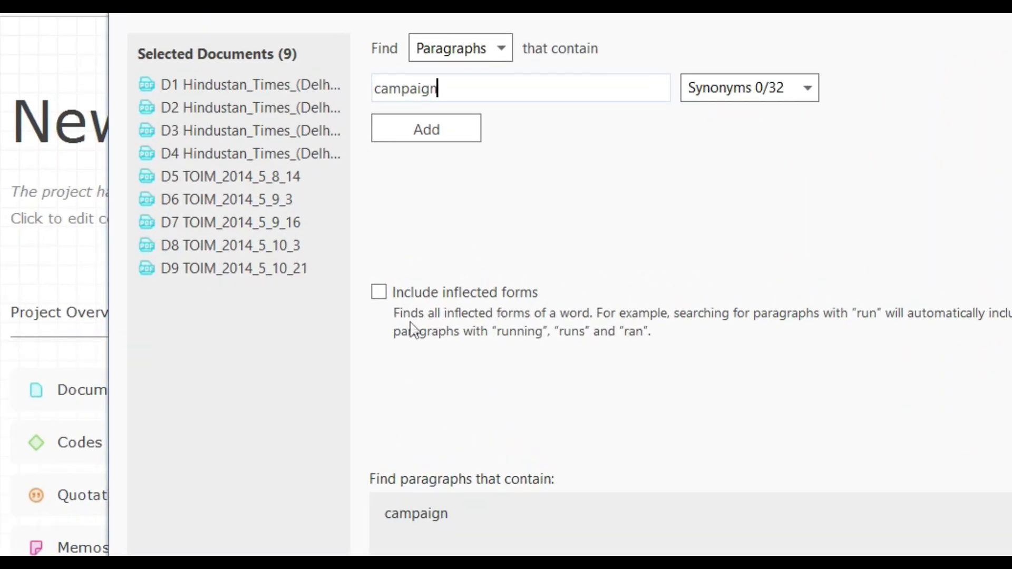
{"action": "left_click", "coordinate": [379, 292]}
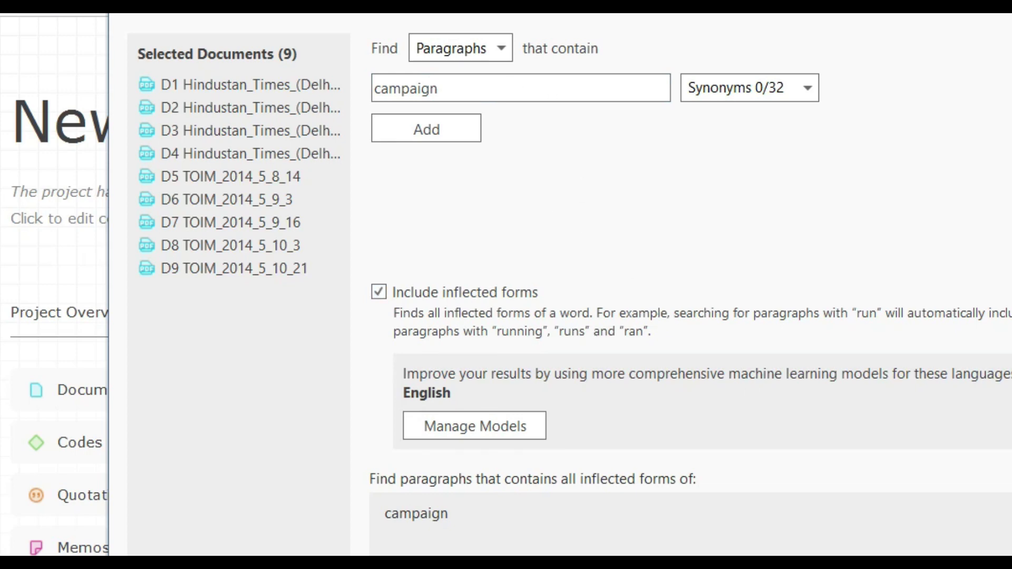
{"action": "key", "text": "Return"}
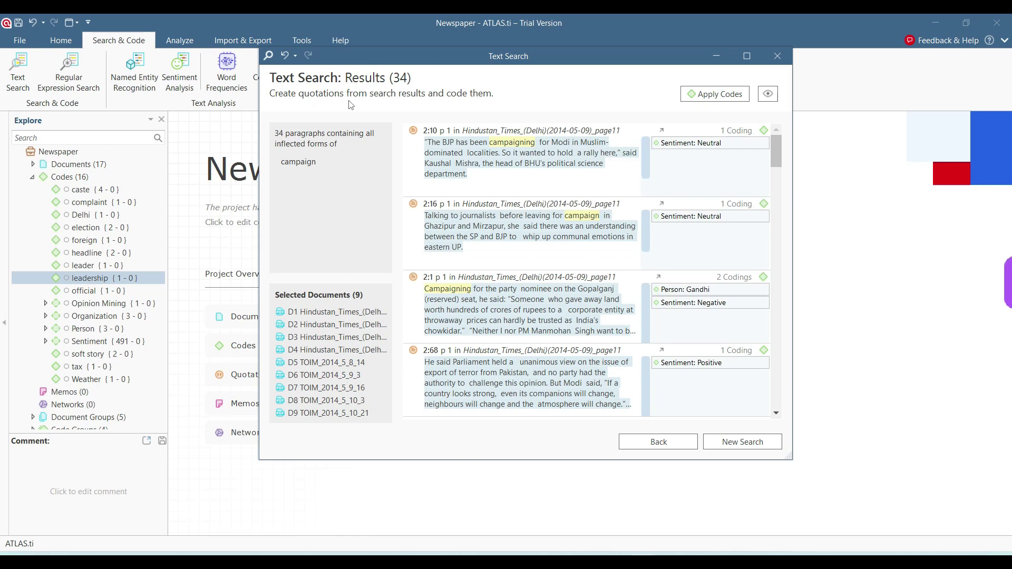
Open the first campaign result in D2, view its margin codes, then close the document
{"action": "left_click", "coordinate": [514, 163]}
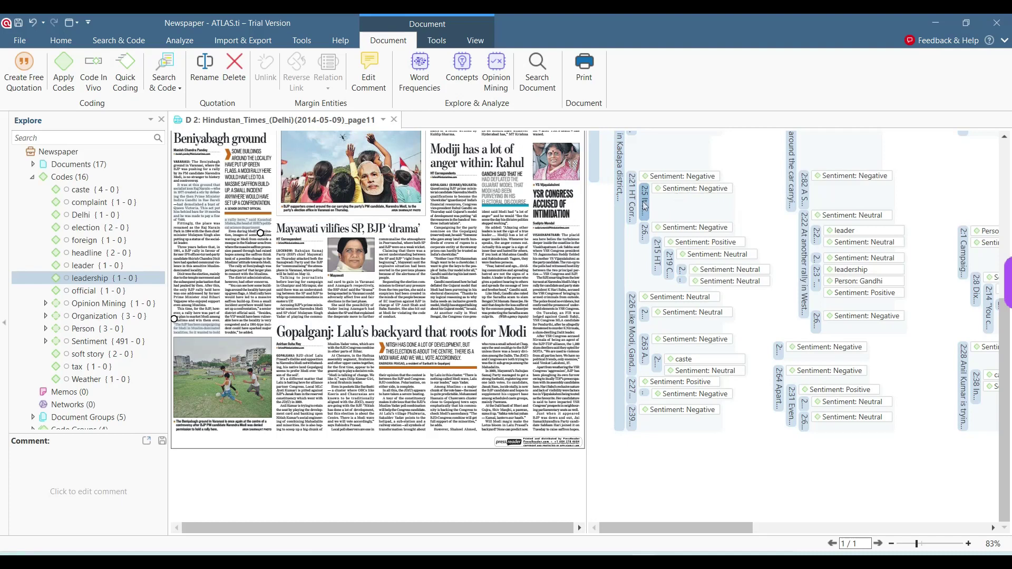
{"action": "scroll", "coordinate": [644, 206], "scroll_direction": "right", "scroll_amount": 2}
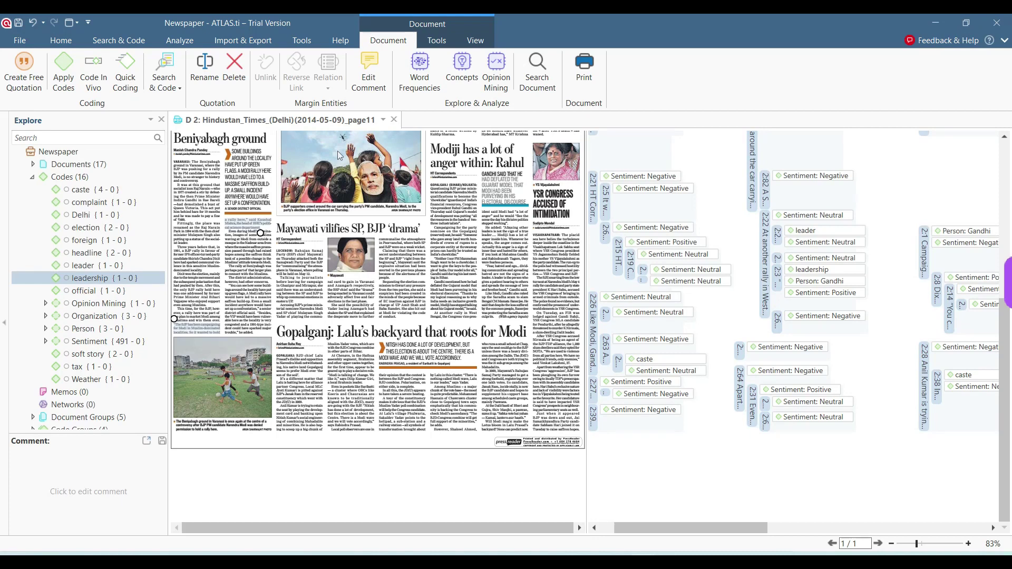
{"action": "left_click", "coordinate": [394, 120]}
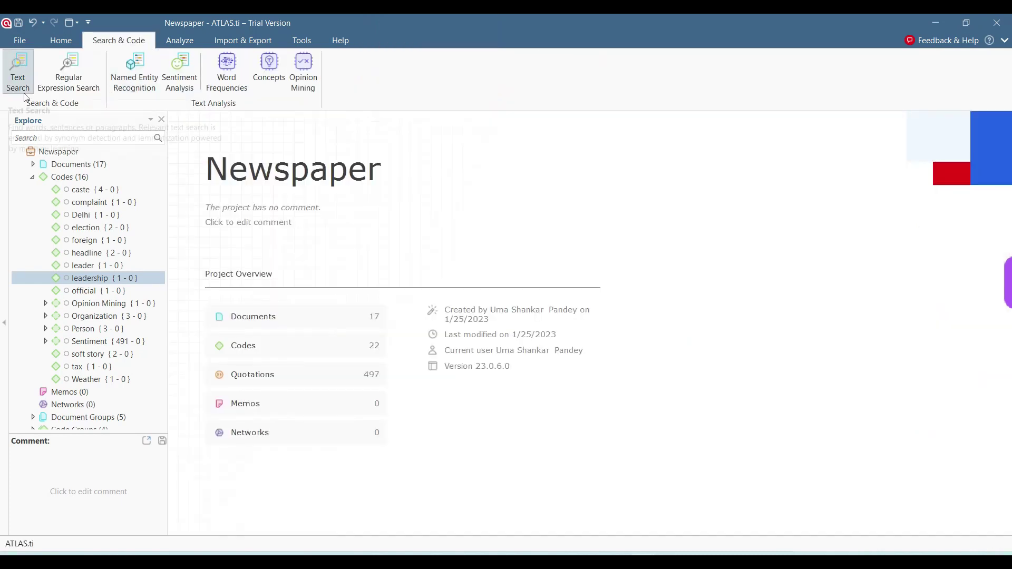